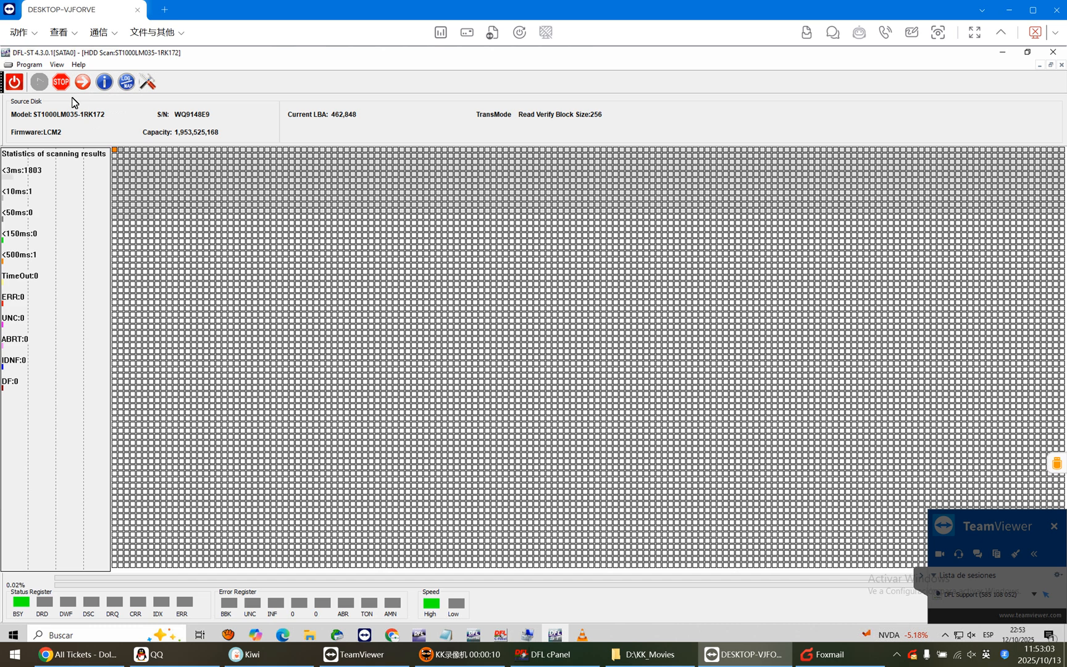
click(60, 81)
click(148, 82)
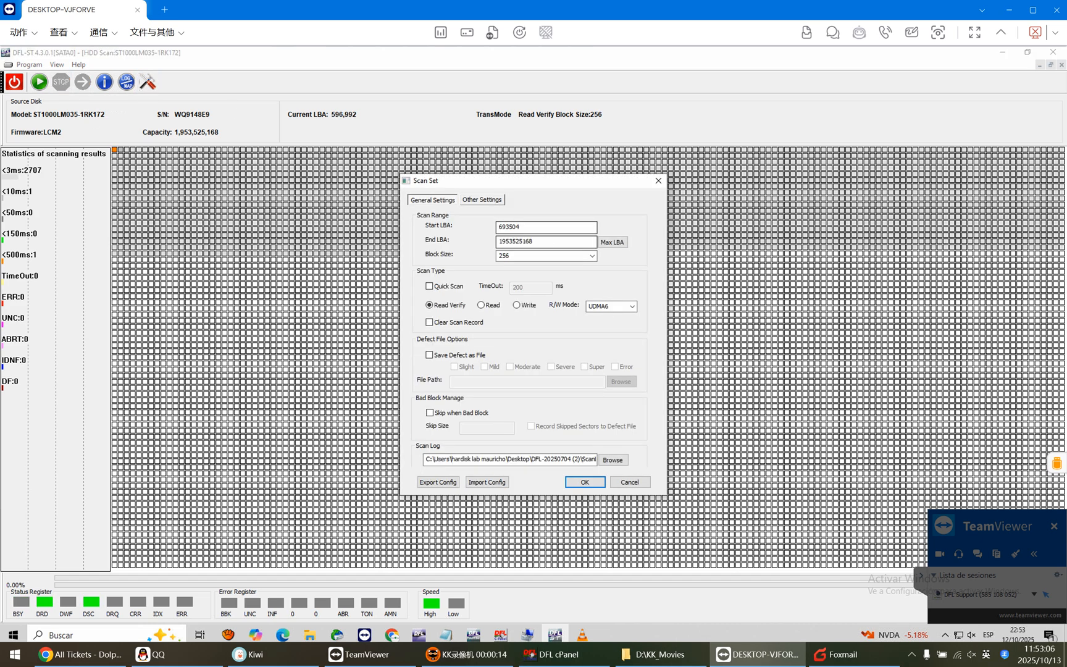
drag(542, 227, 412, 222)
text(1000000000)
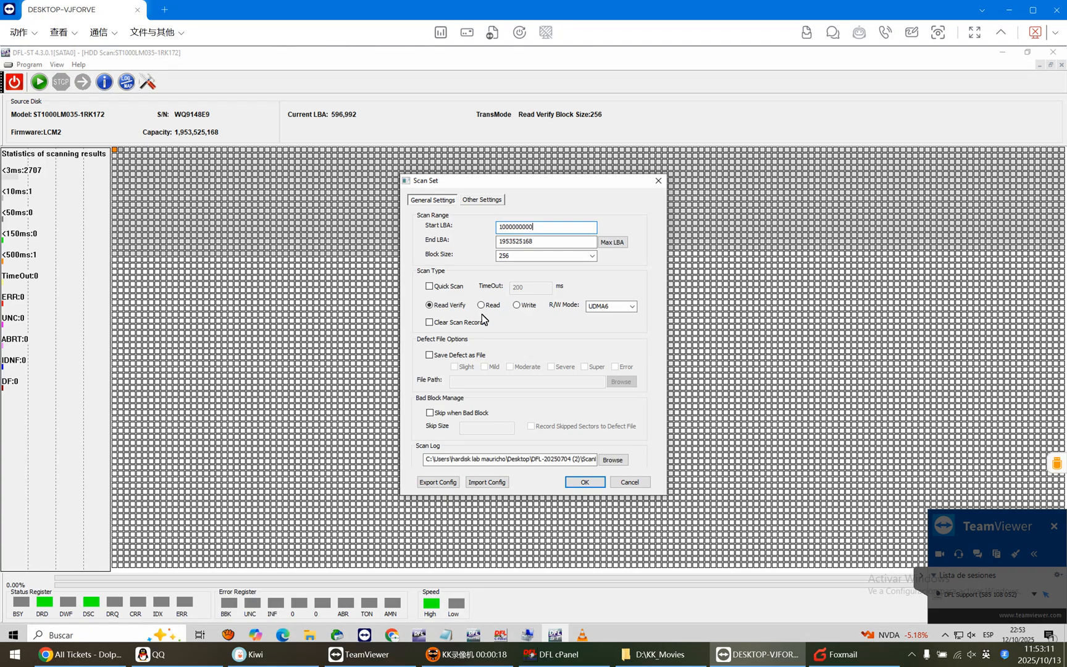
click(585, 482)
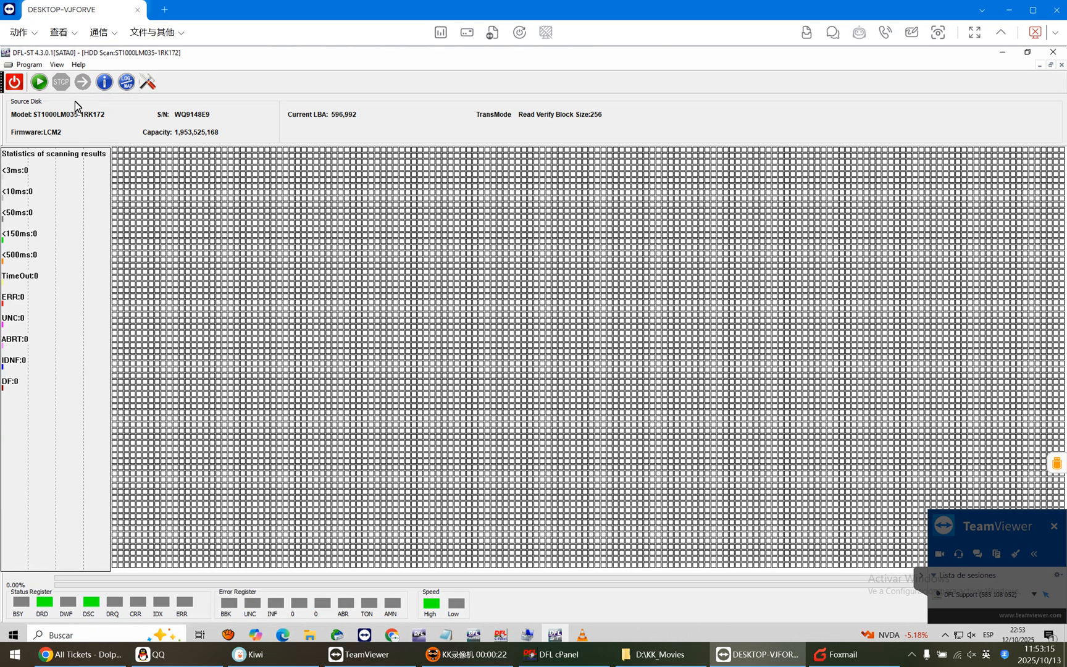
click(39, 82)
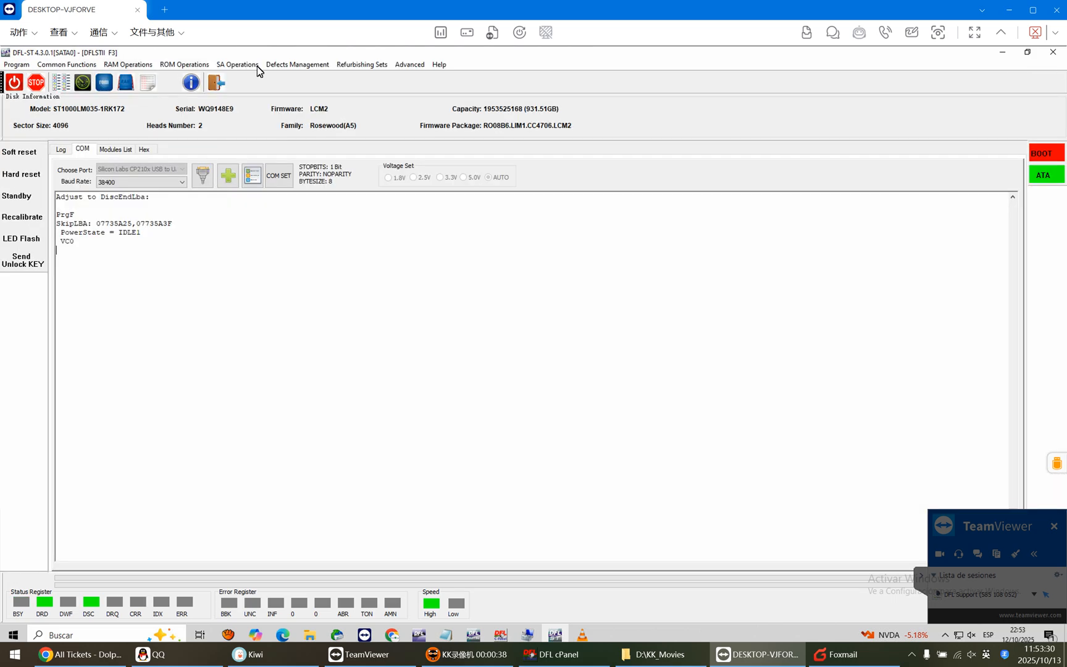
Open the non-resident G-list for editing and read the source drive's NG list using the .12 family.
click(247, 66)
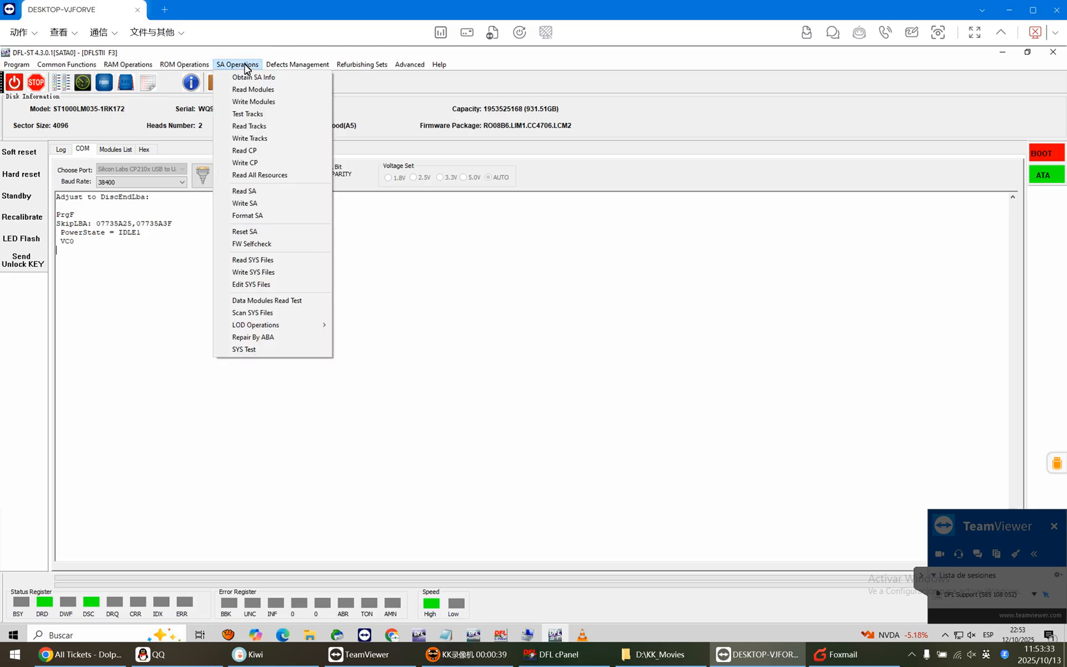
click(303, 64)
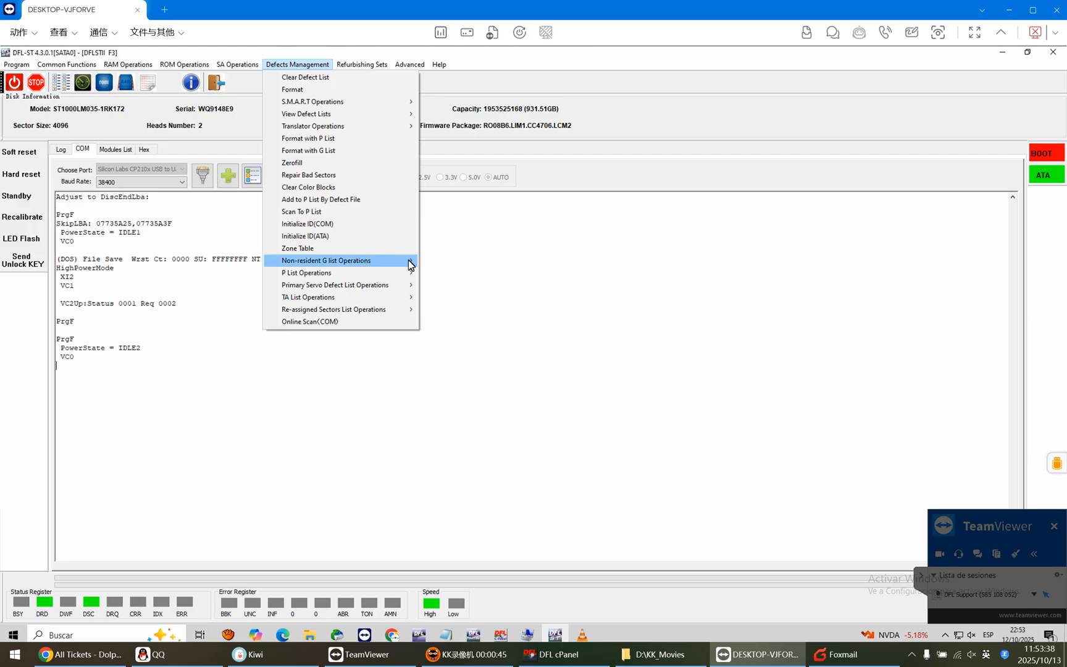
mouse_move(410, 260)
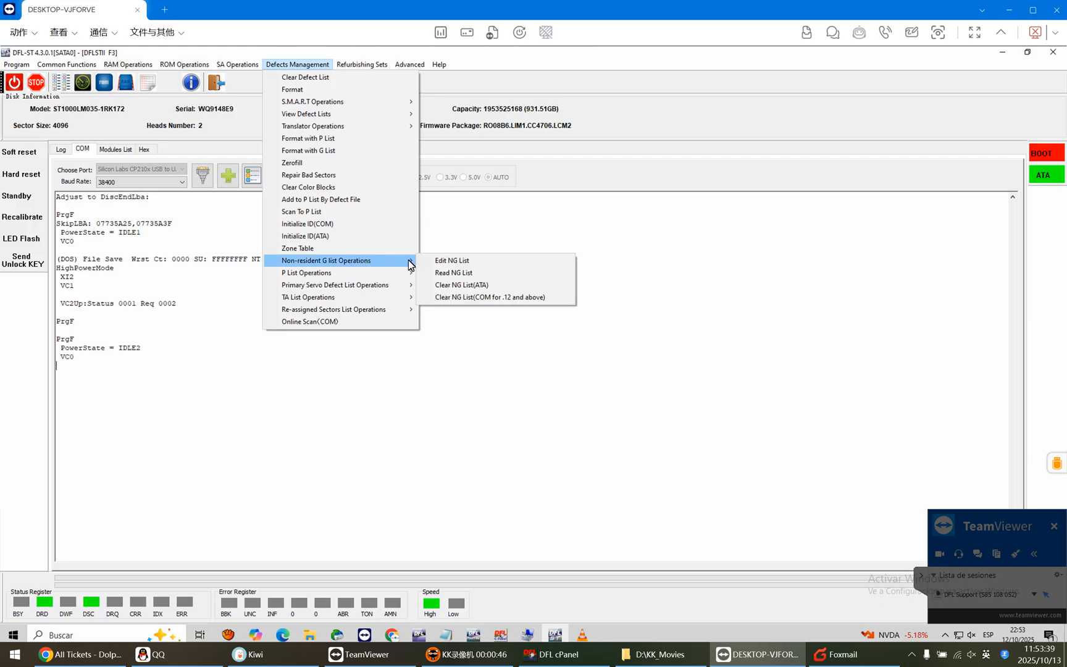
click(460, 264)
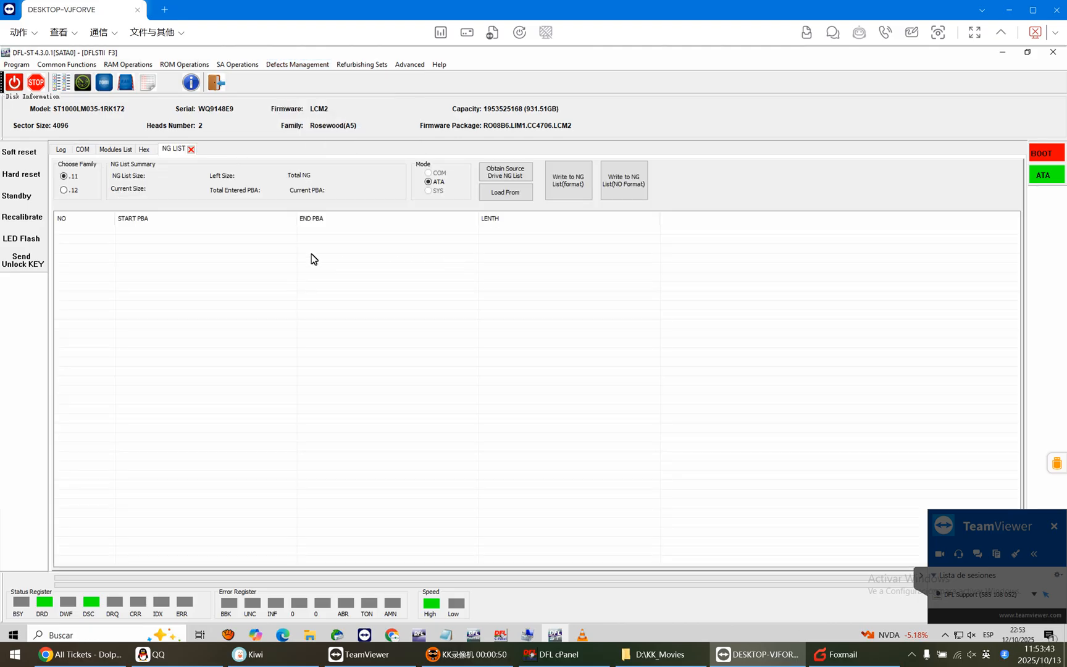
click(63, 190)
click(517, 179)
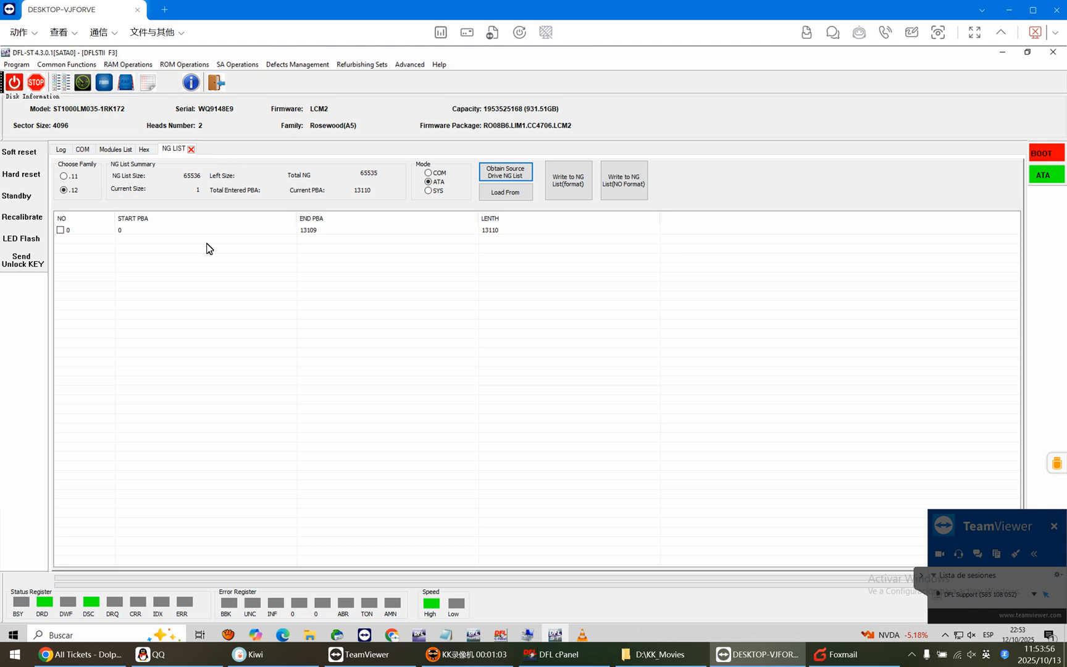
Load an NG list for series .12 from the 1,156 KB RPM file in the Copy0 folder.
click(510, 197)
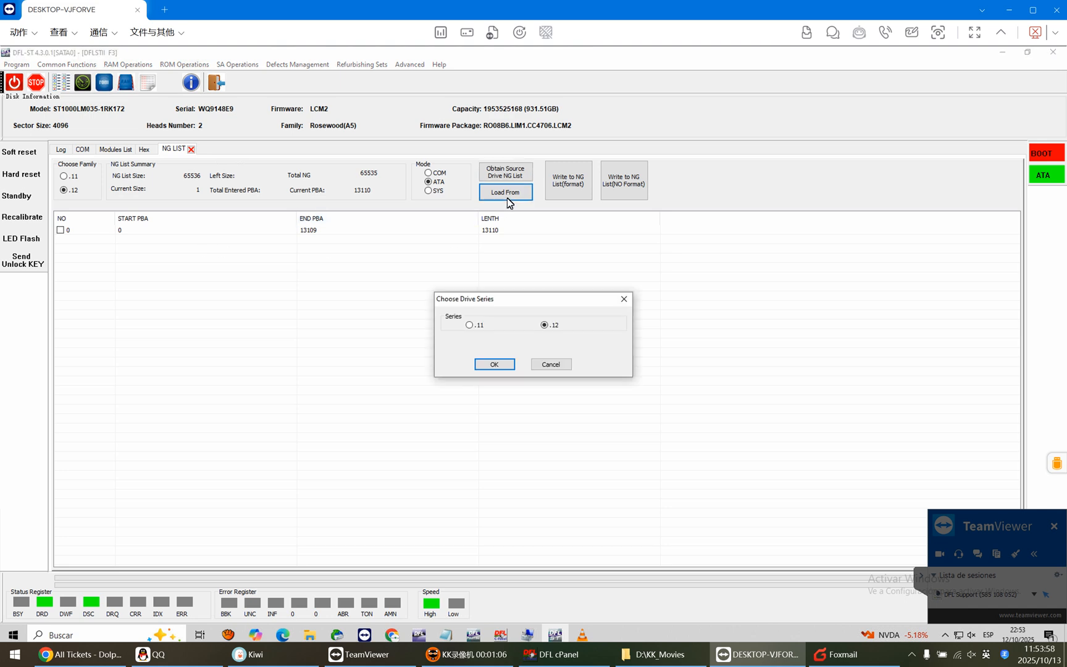
click(494, 365)
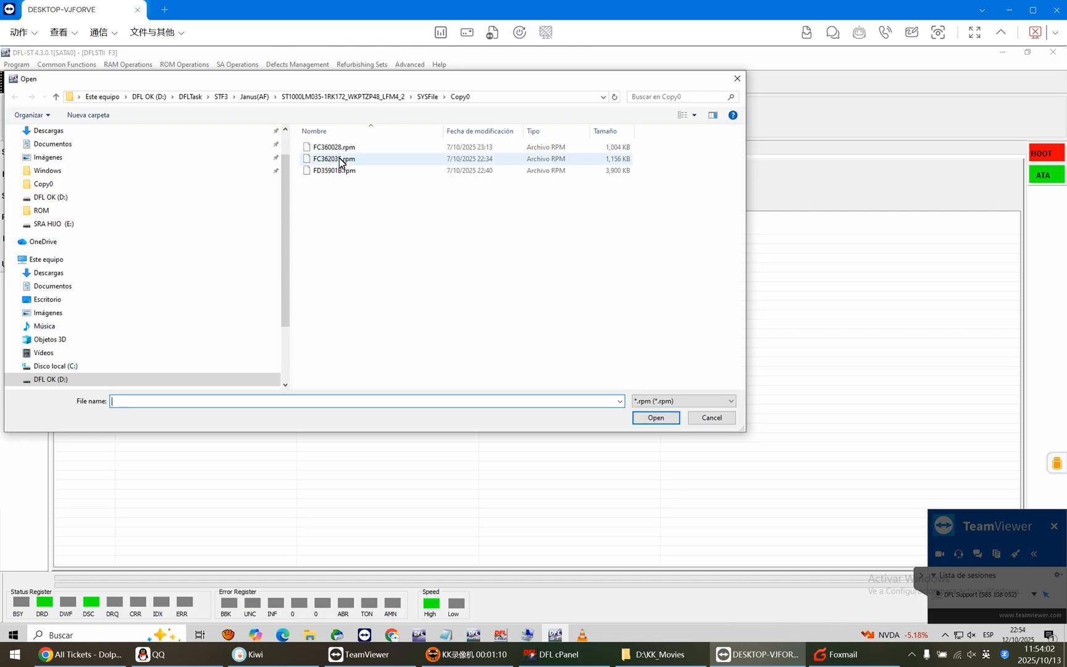
double_click(339, 157)
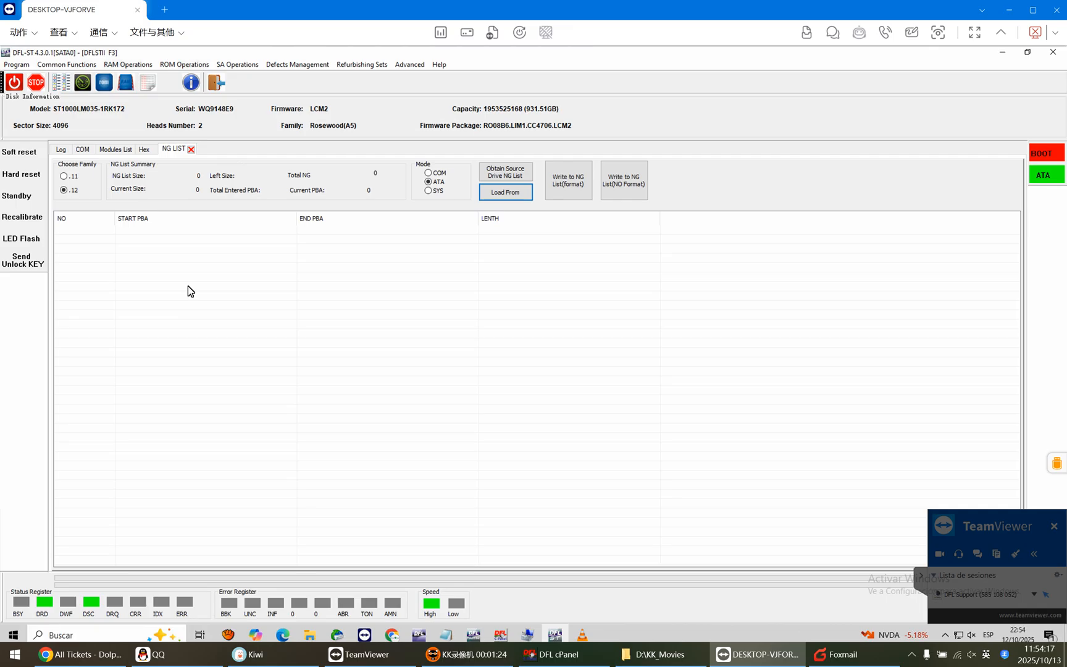
Try to clear the non-resident G-list over ATA with series .12 selected.
click(300, 61)
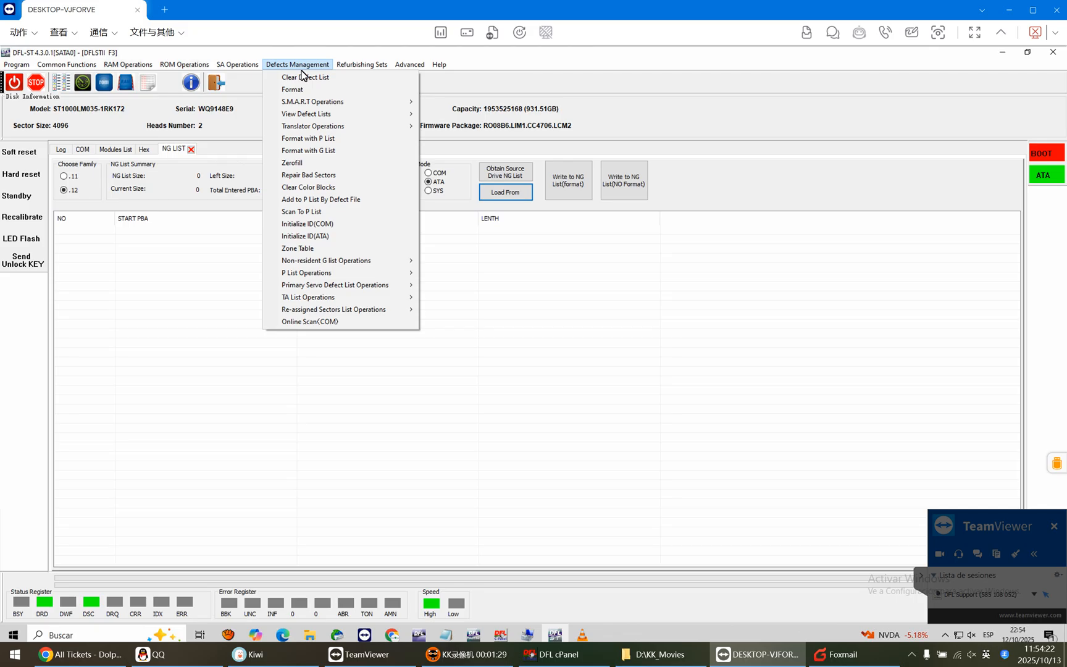
mouse_move(349, 263)
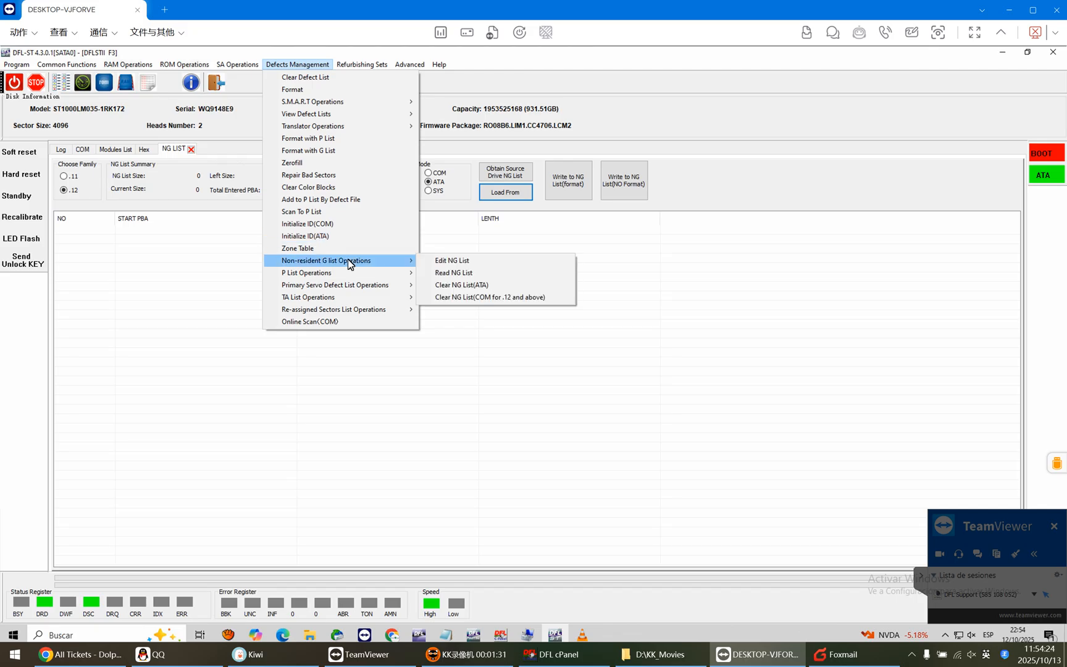
click(472, 285)
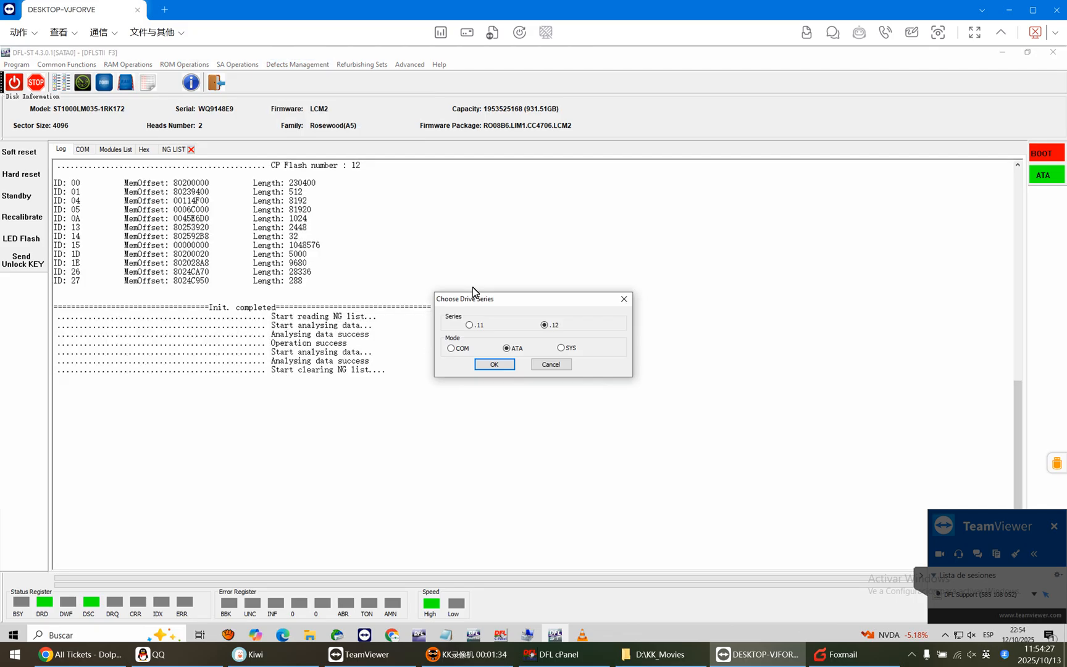
click(495, 365)
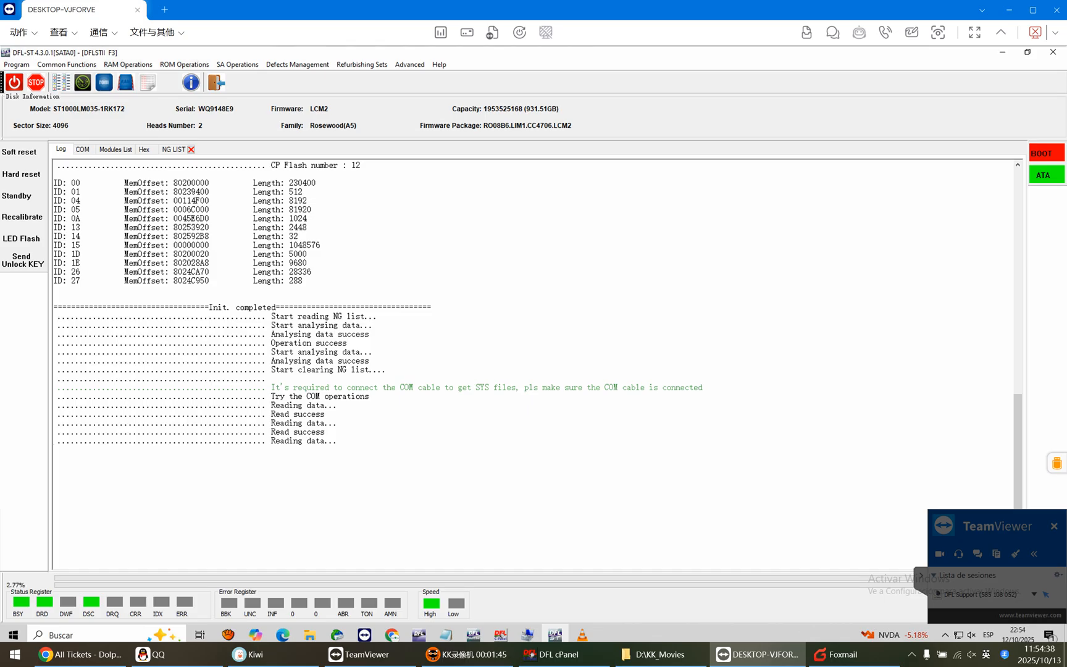
Clear the non-resident G-list through COM for .12 and above, and highlight the clearing entries in the log.
click(307, 65)
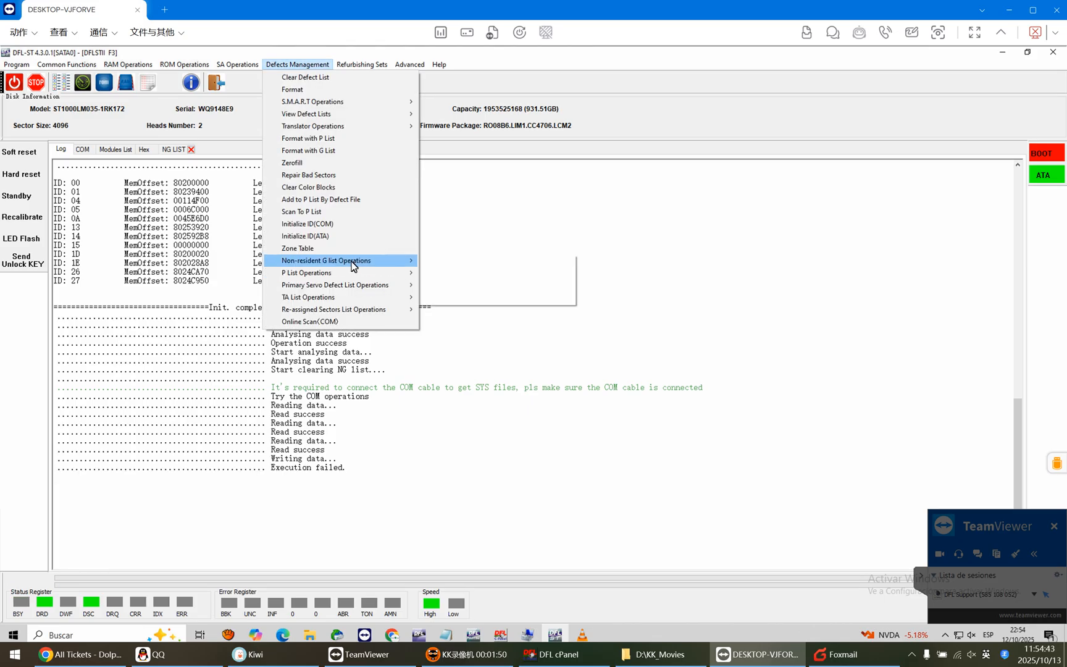
mouse_move(353, 261)
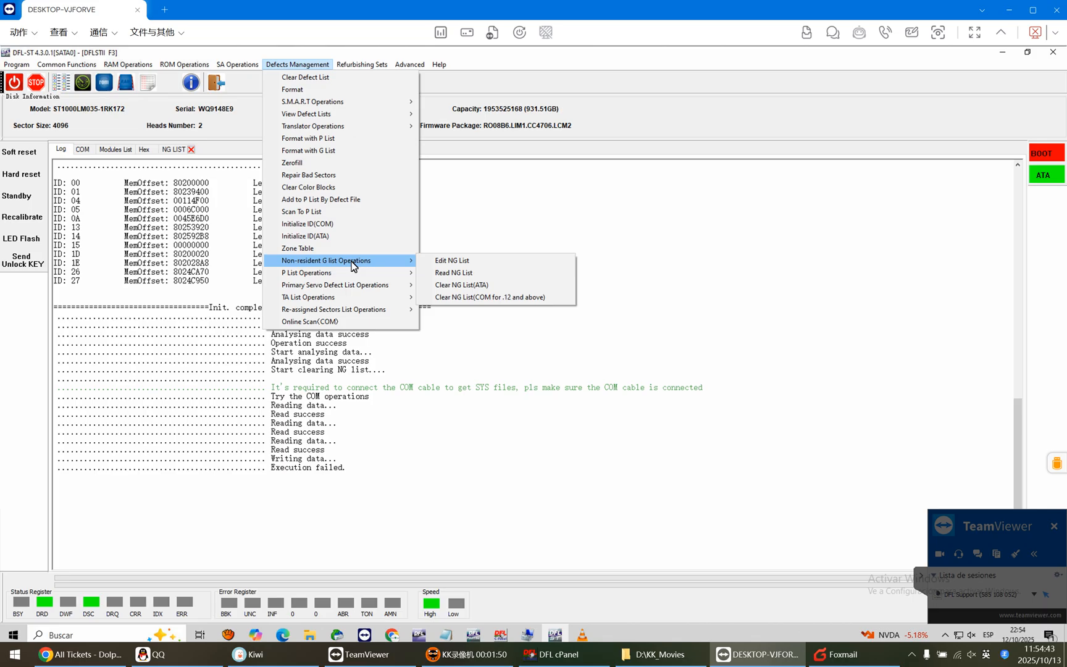
click(488, 297)
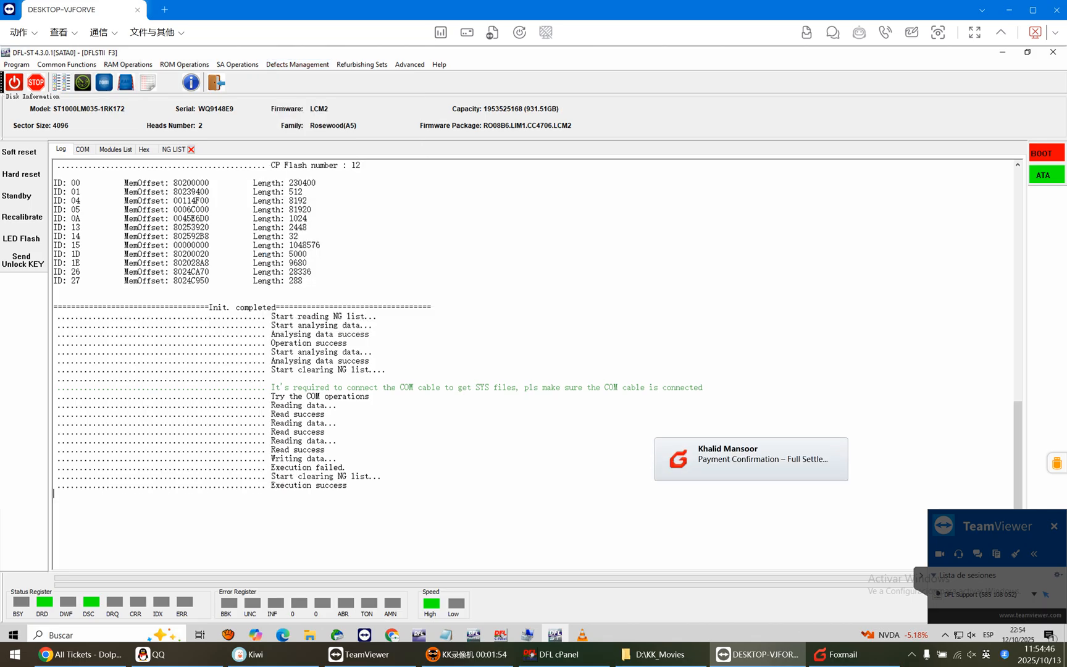
mouse_move(53, 492)
mouse_down()
mouse_move(124, 468)
mouse_move(55, 477)
mouse_up()
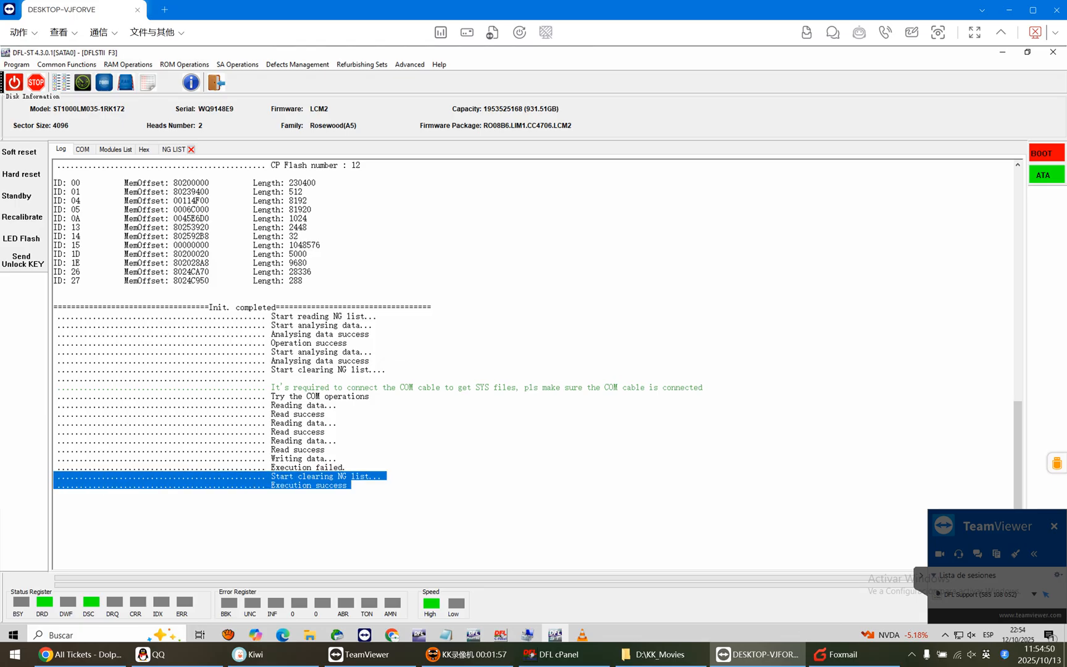
Switch the COM terminal to ASCII diagnostic mode and list the non-resident G-list with the V40 command.
click(84, 149)
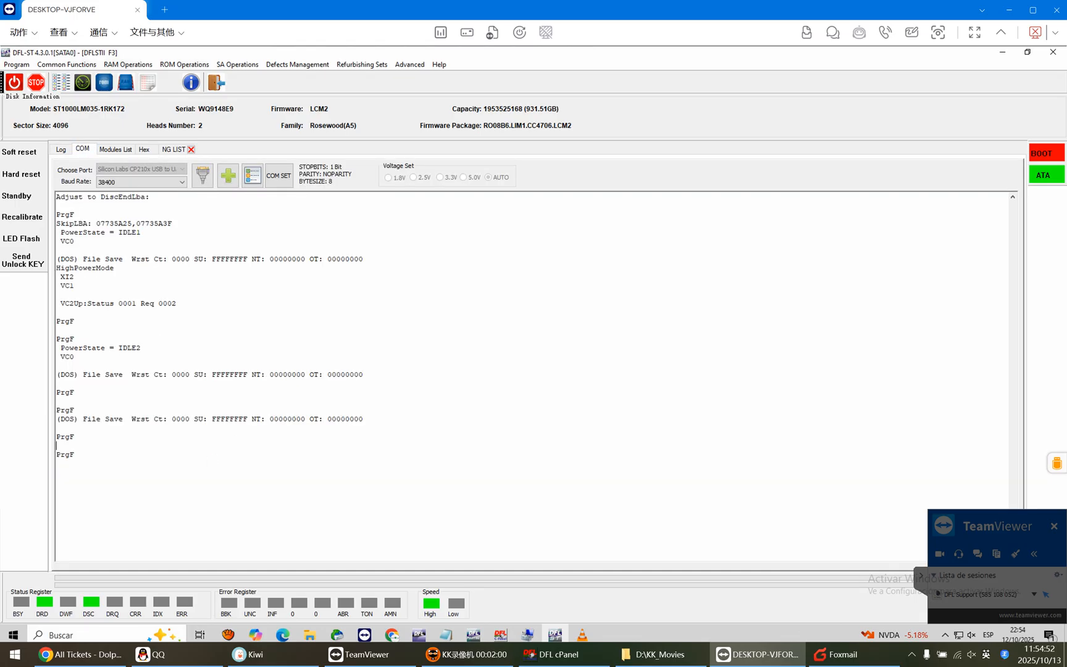
key(ctrl+z)
text(V40)
key(Return)
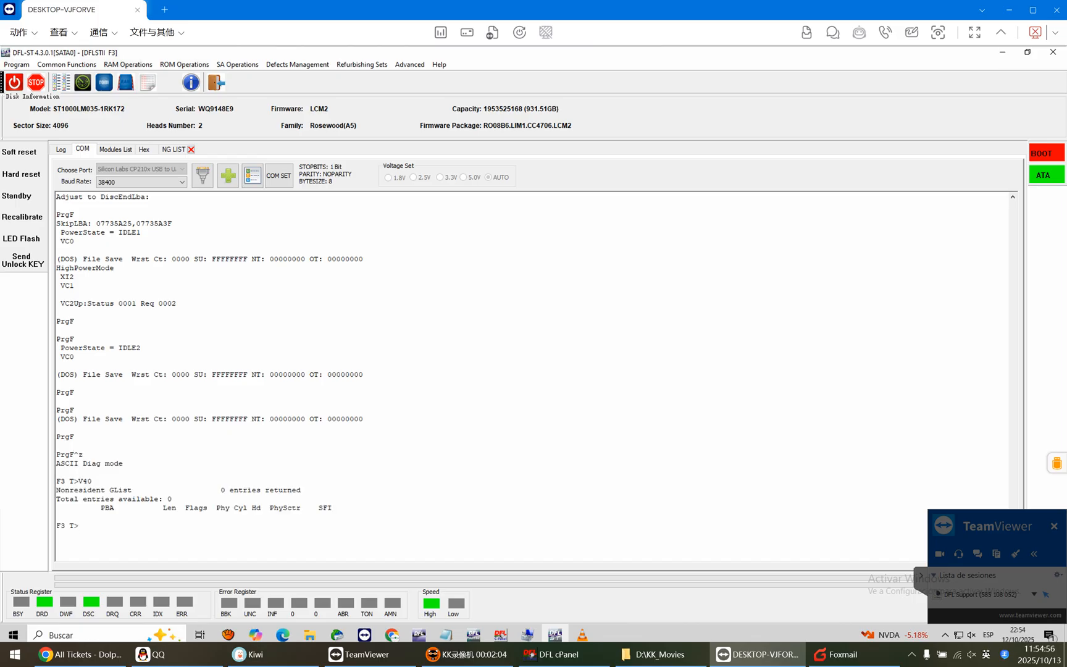
Run i4,1,22 in the terminal and format the user partition with m0,6,3,,,,,2.
text(i4,1,22)
key(Return)
text(m0,6,3,,,,,22)
key(Return)
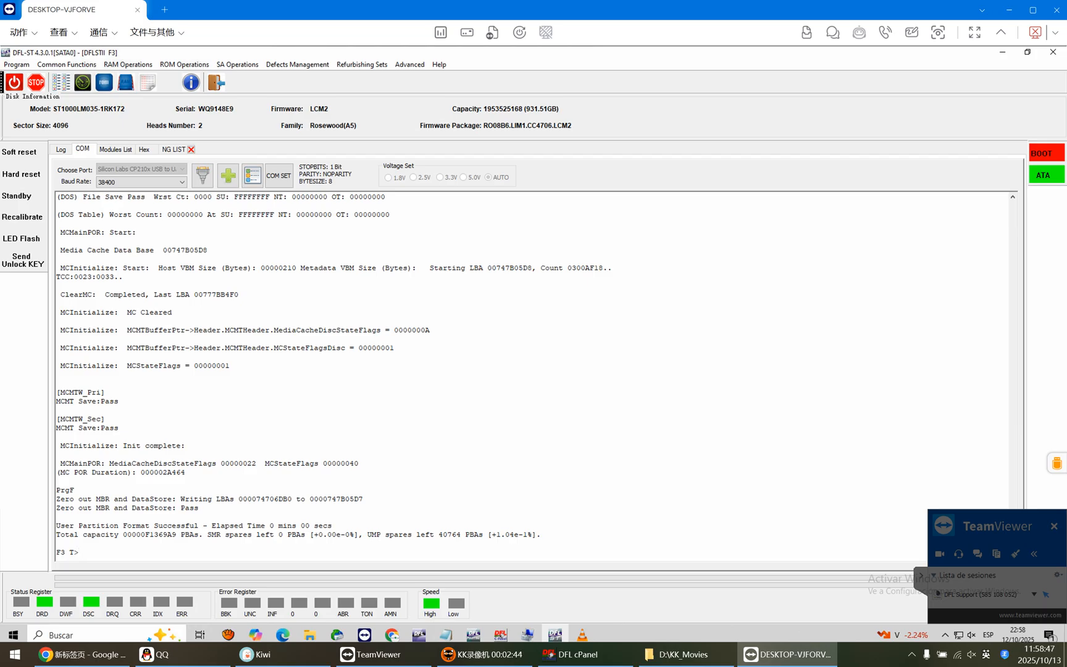
List the non-resident G-list again with V40 and return the terminal to ESLIP mode.
text(V40)
key(Return)
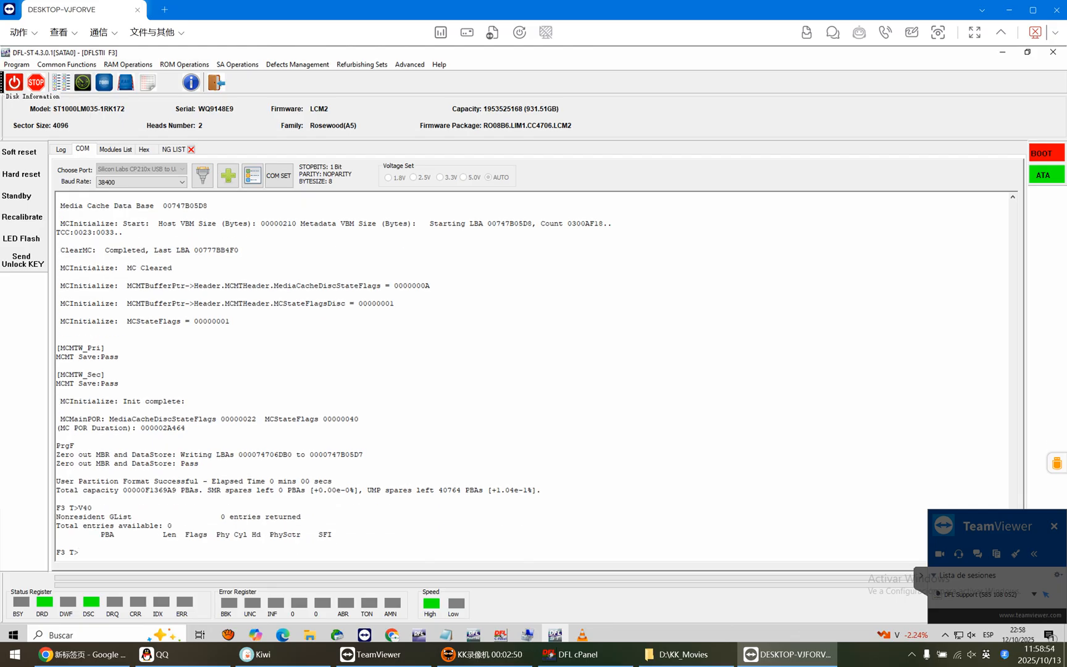
key(ctrl+t)
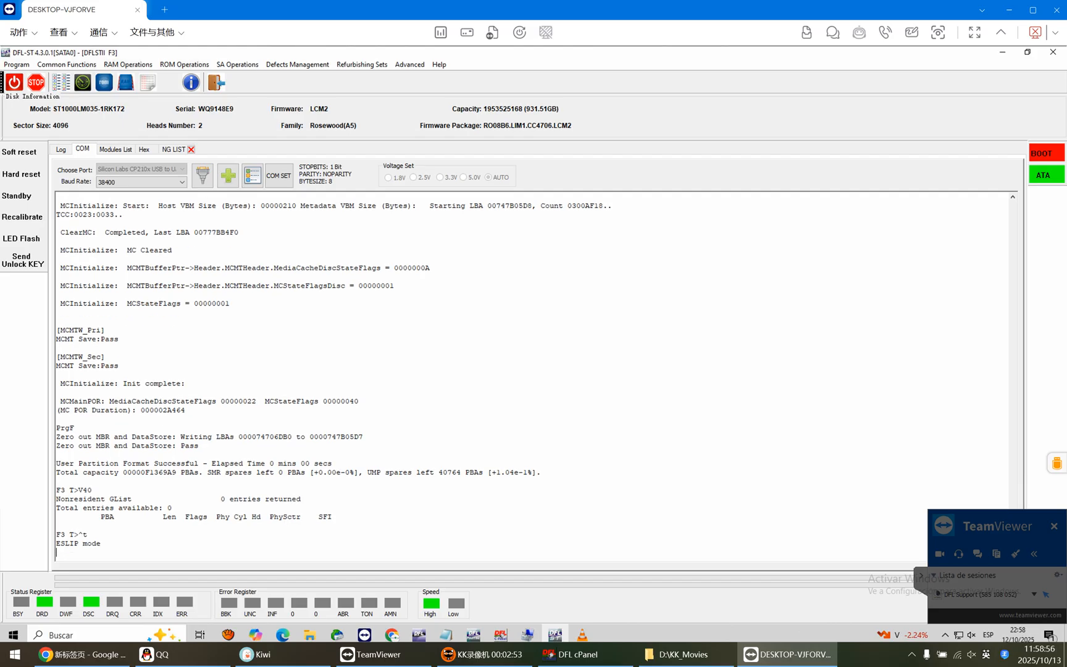
click(61, 82)
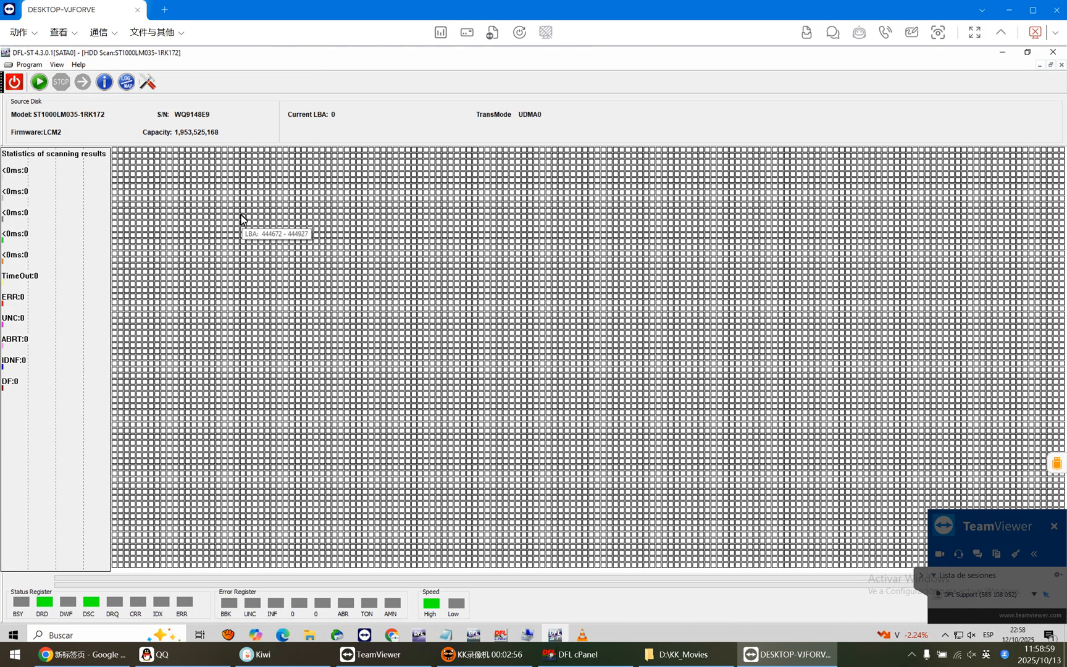
click(148, 83)
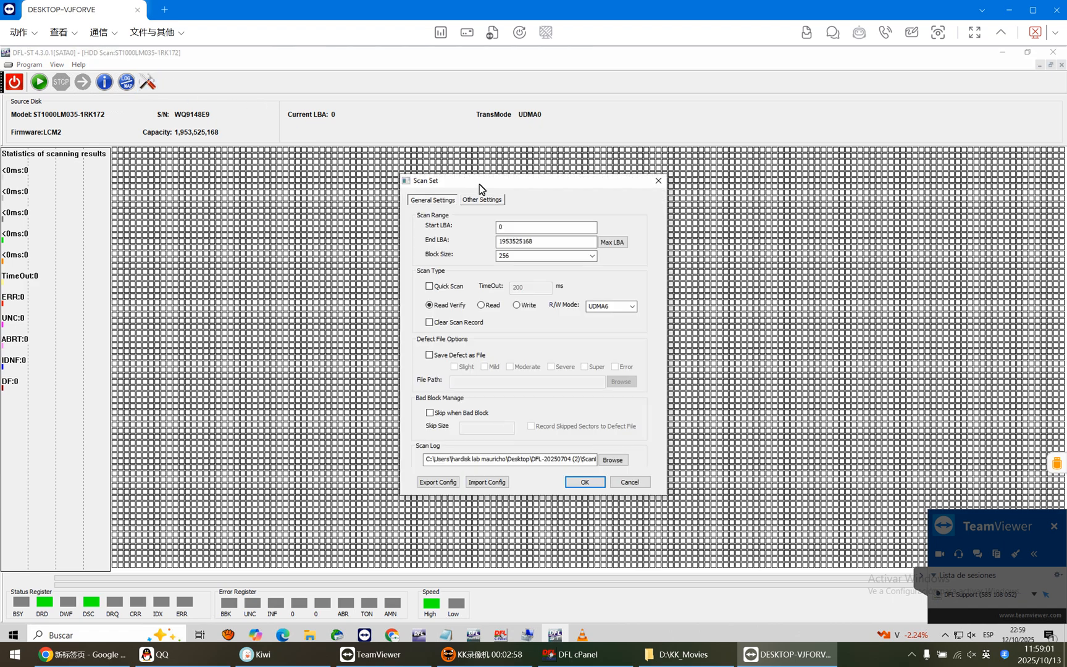
click(522, 228)
text(1100000000)
click(432, 322)
click(585, 482)
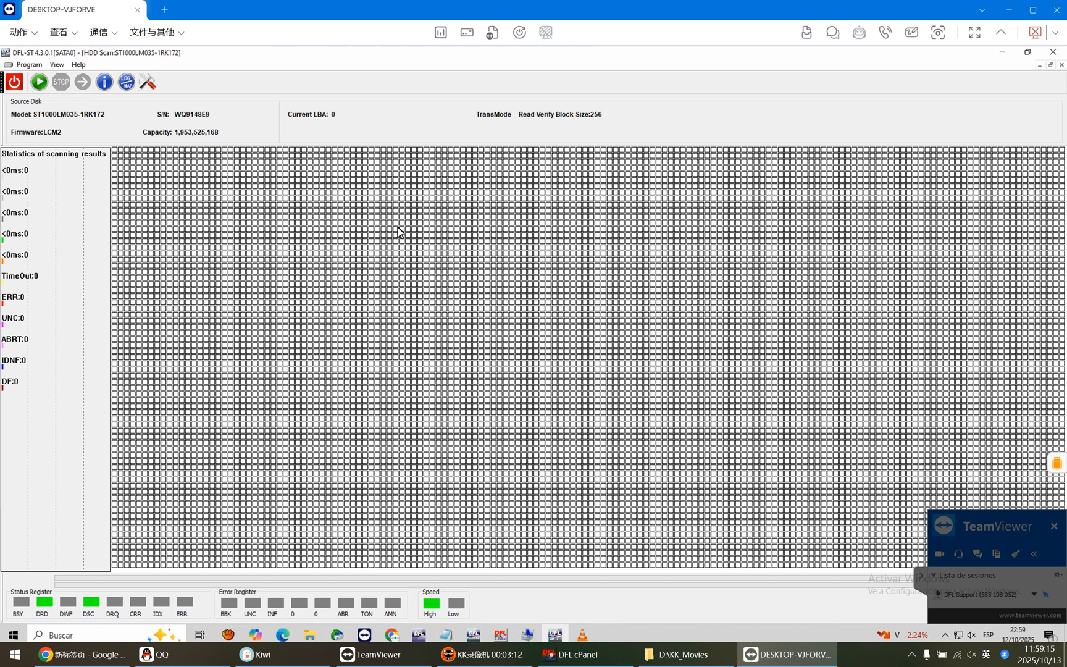
click(39, 82)
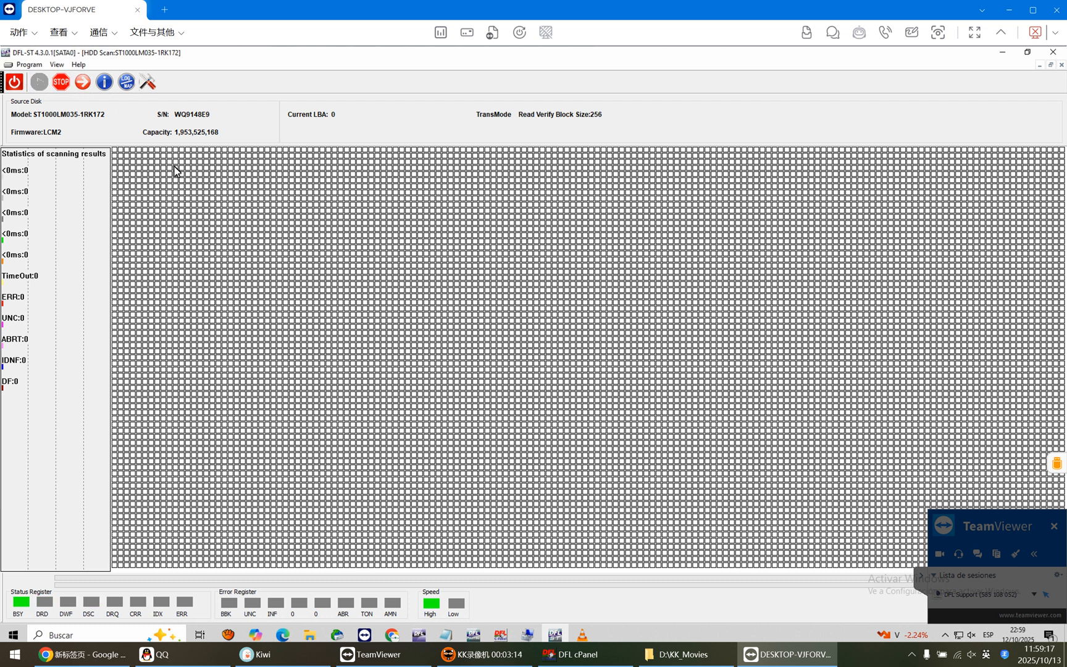
click(63, 82)
click(149, 82)
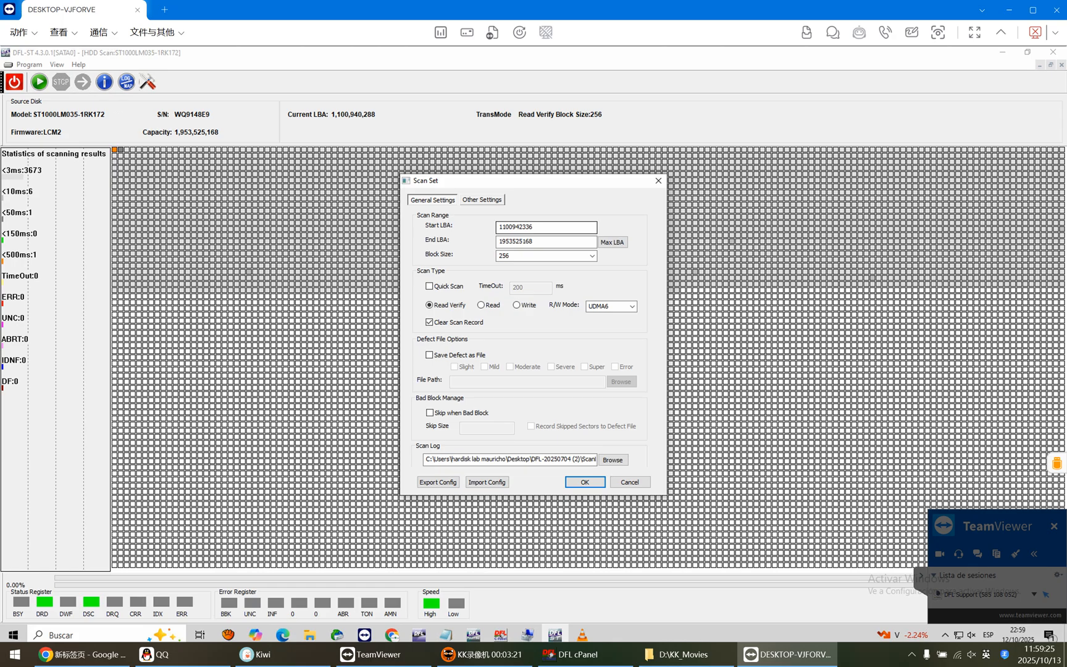
click(505, 228)
key(BackSpace)
text(9)
click(585, 482)
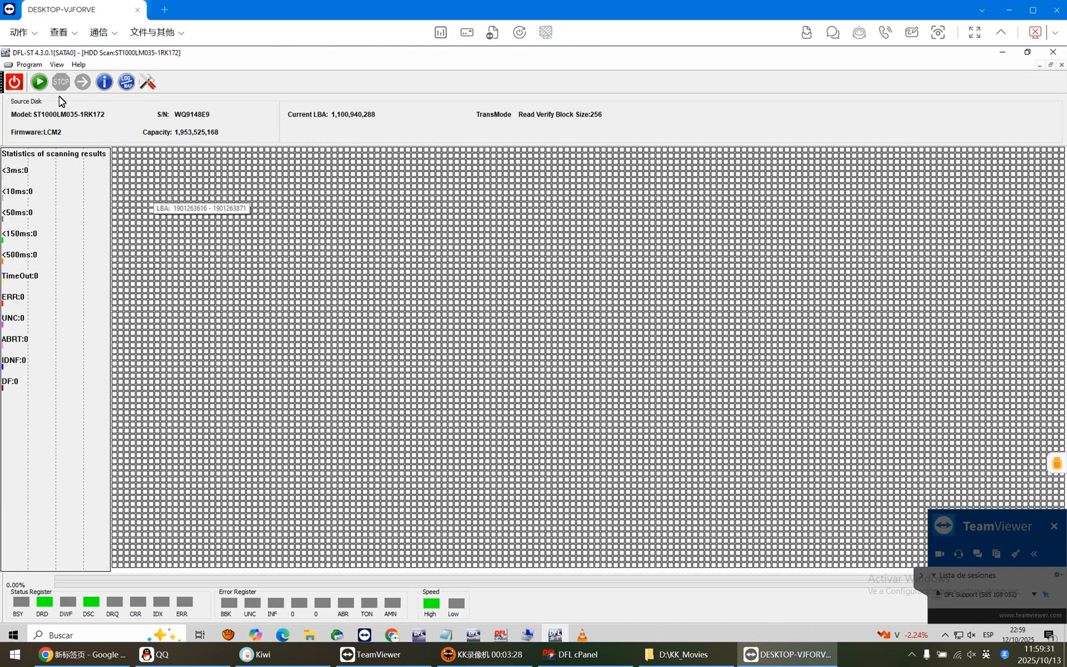
click(39, 82)
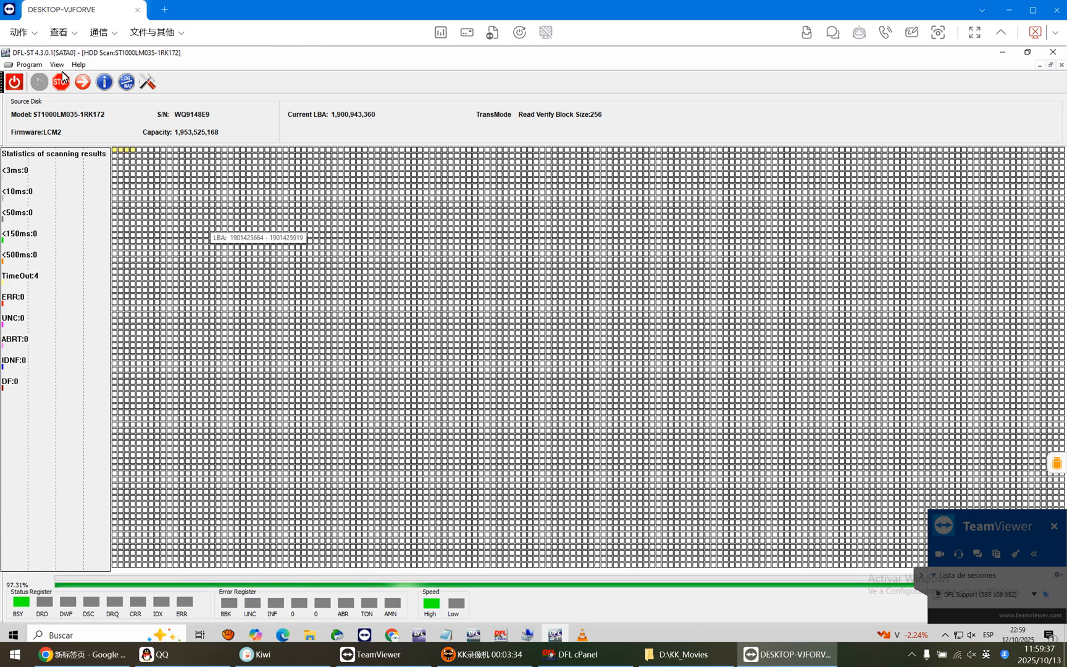
click(147, 84)
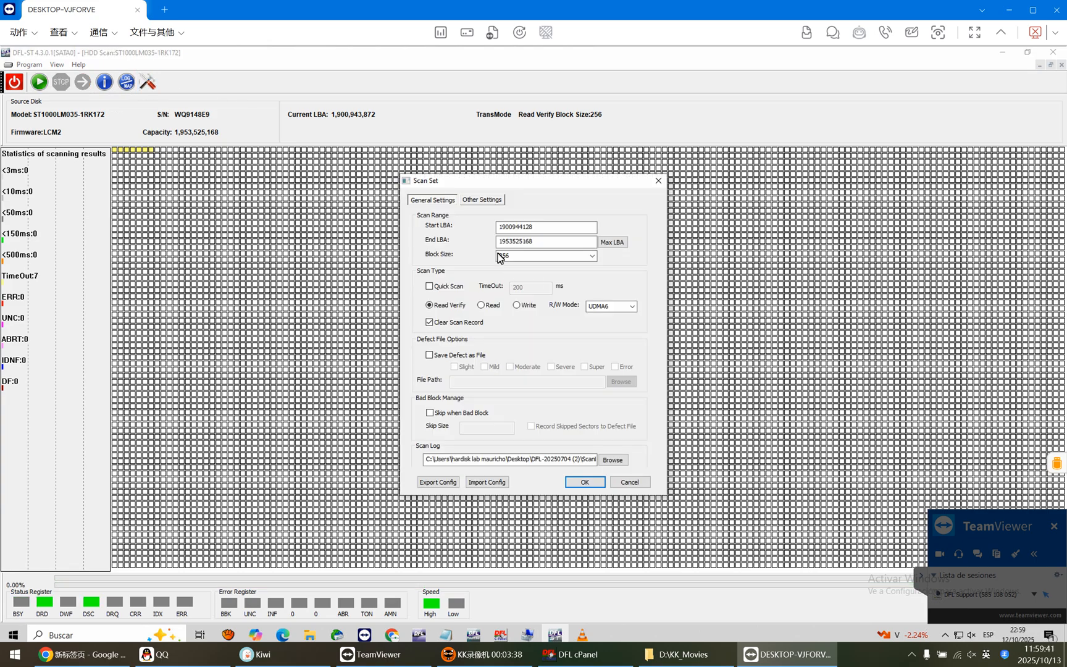
click(504, 227)
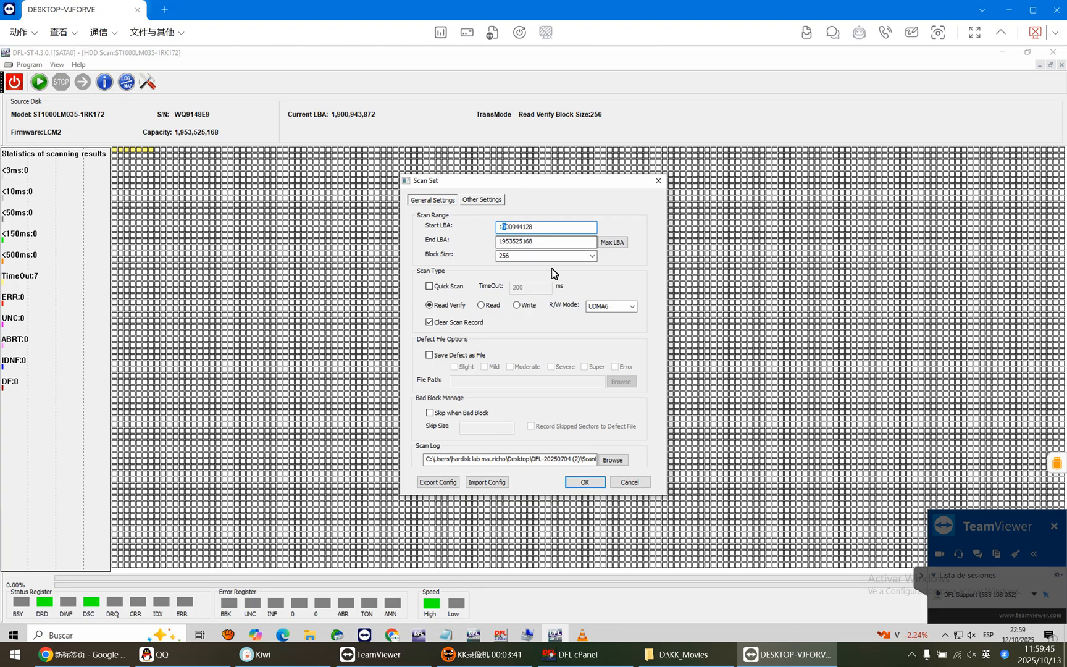
text(8)
click(585, 482)
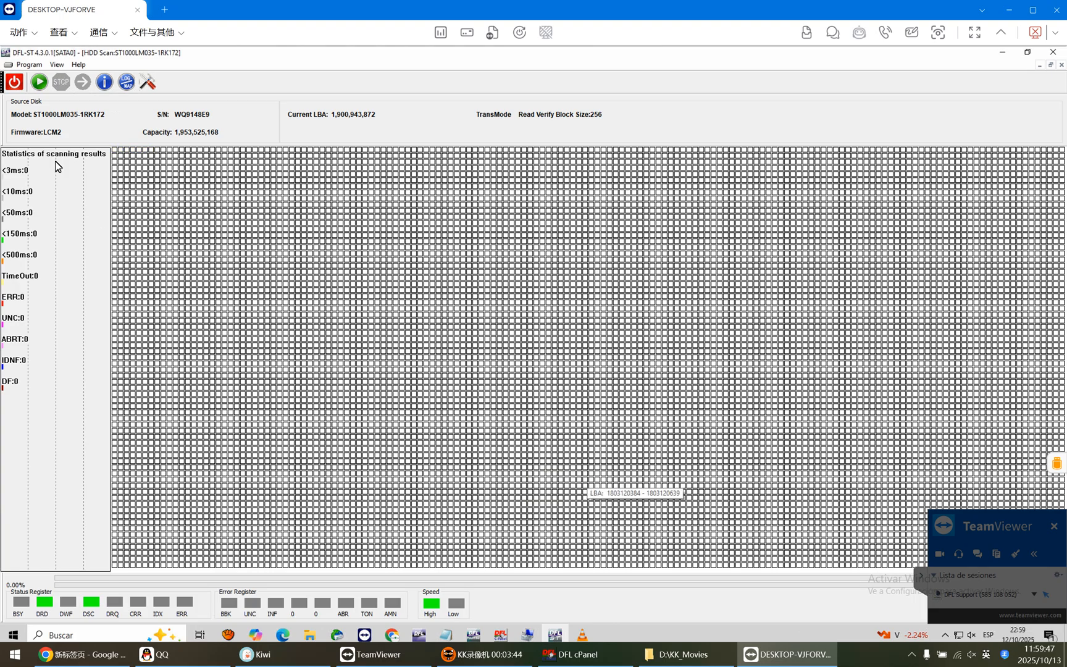
click(39, 82)
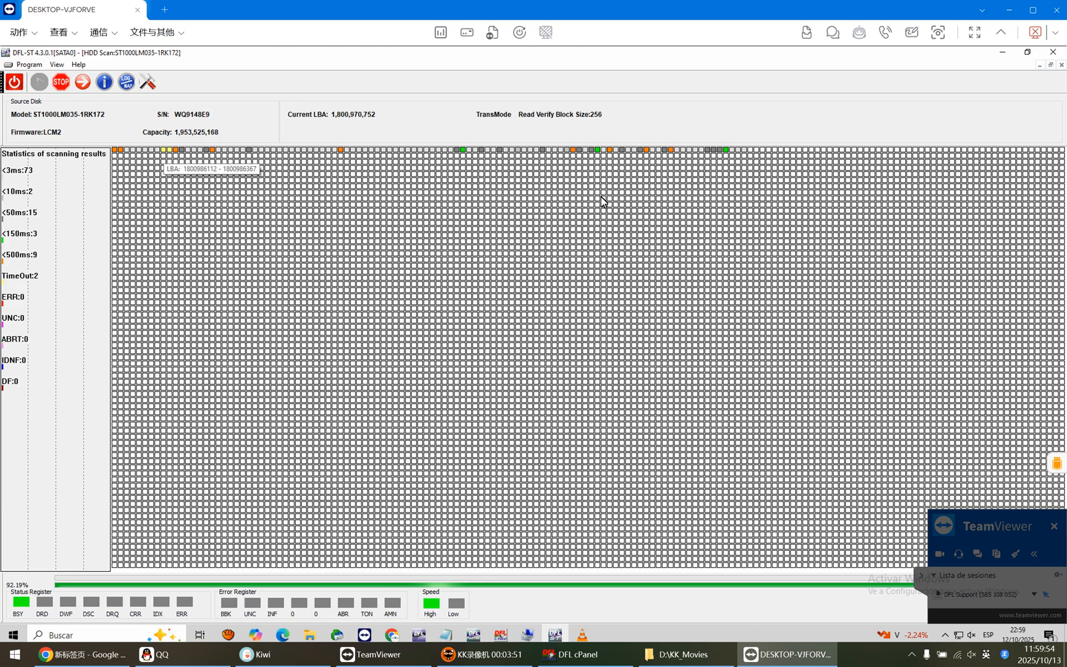
click(69, 86)
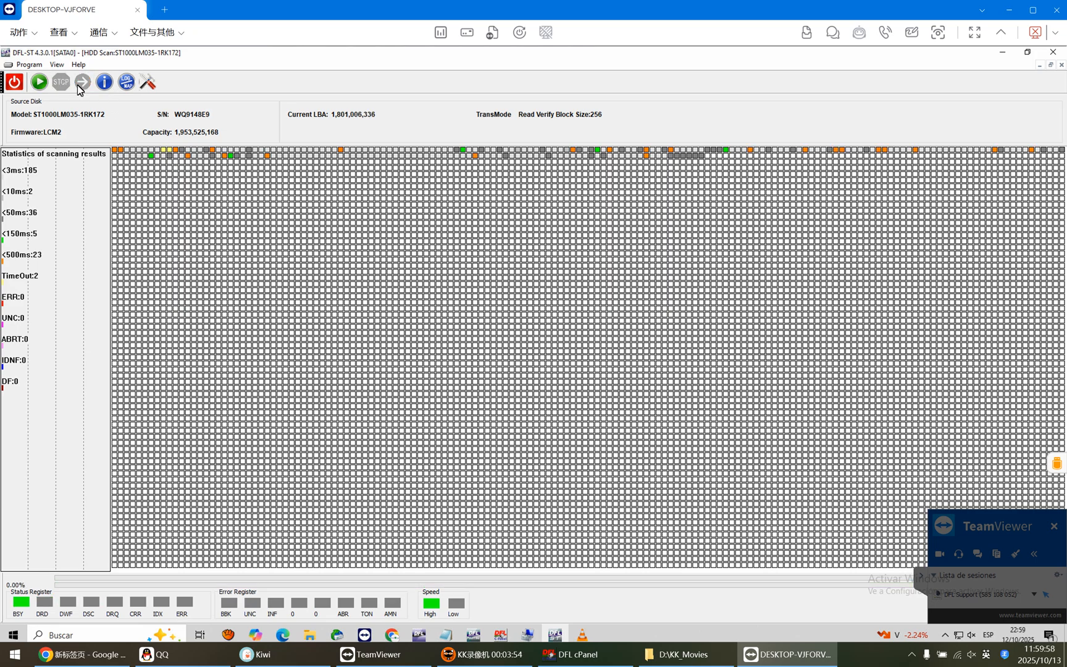
click(151, 86)
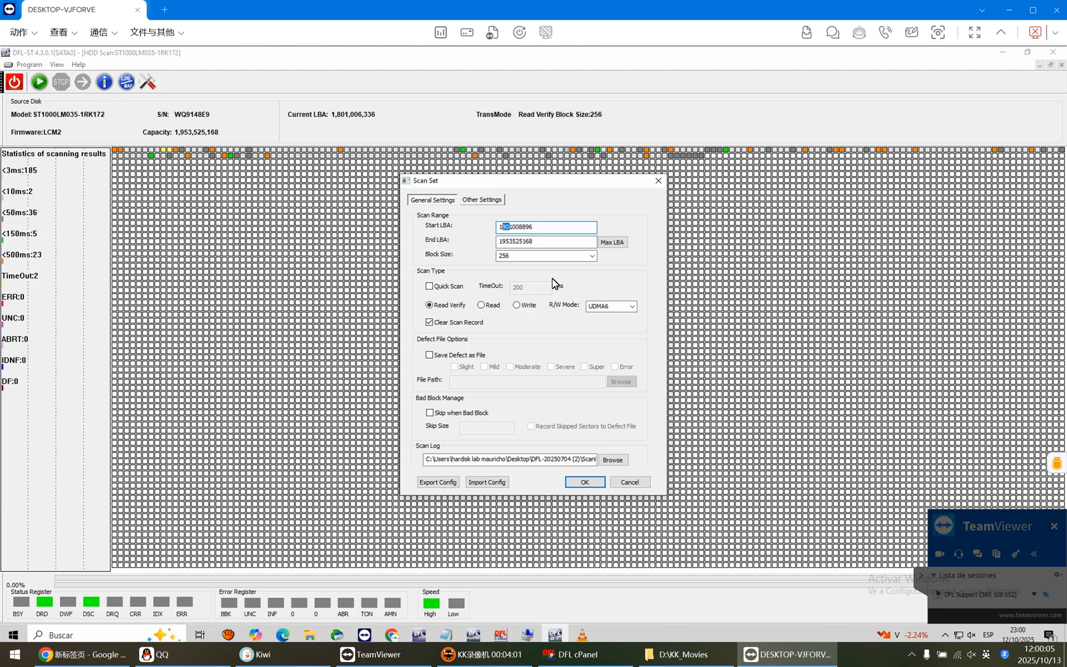
text(3)
click(590, 482)
click(37, 85)
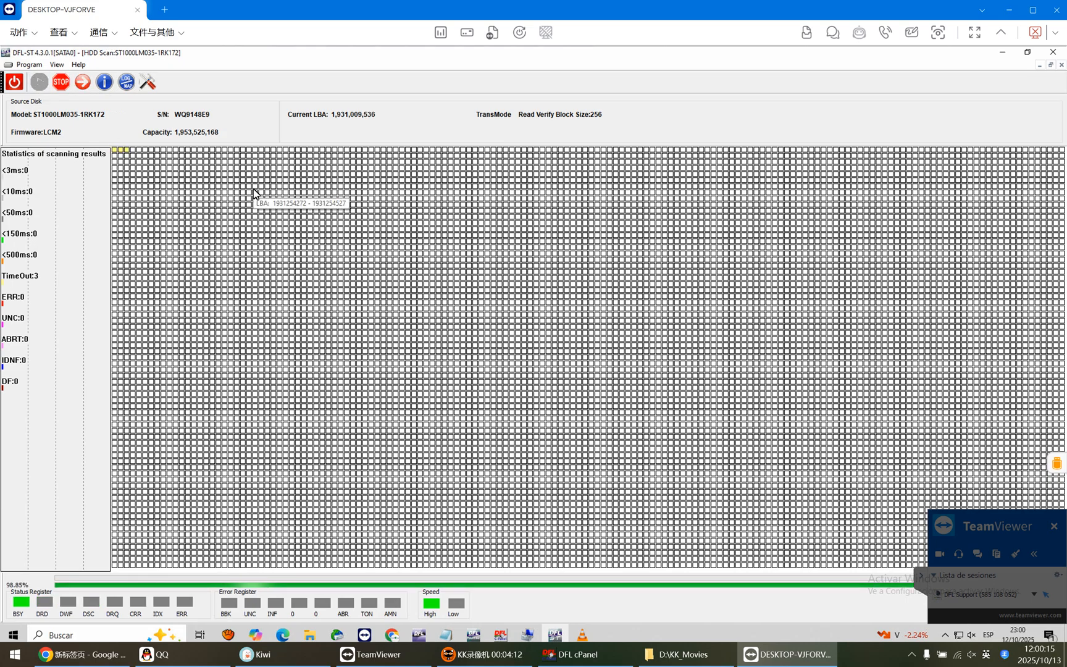
Stop and close the HDD scan, then switch the terminal to ASCII diagnostic mode and back to ESLIP mode.
click(61, 82)
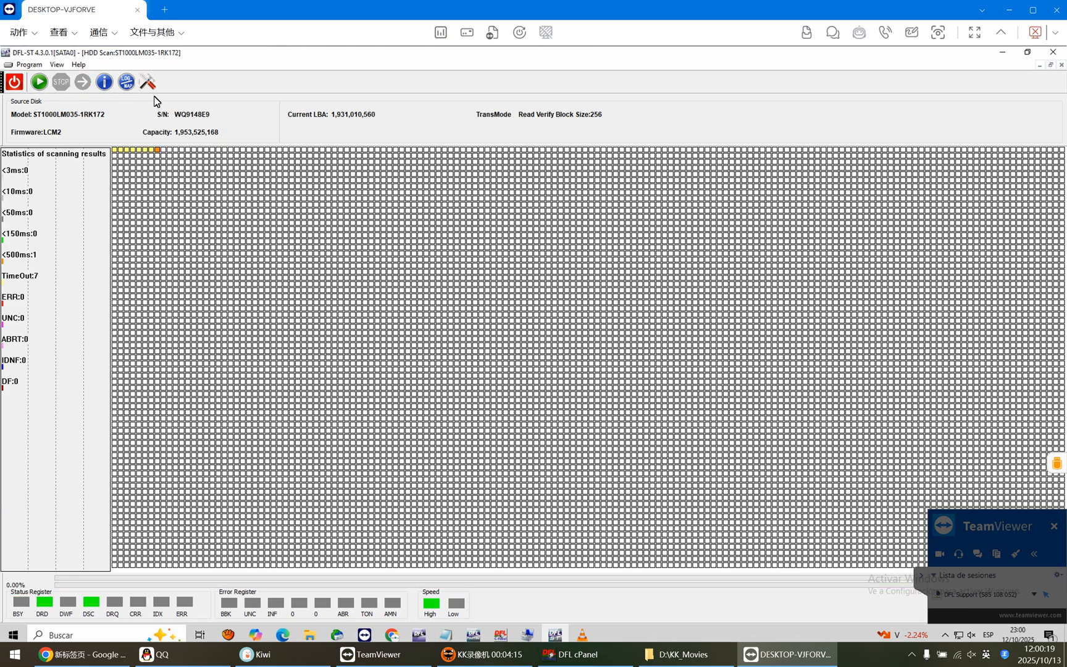
click(1061, 65)
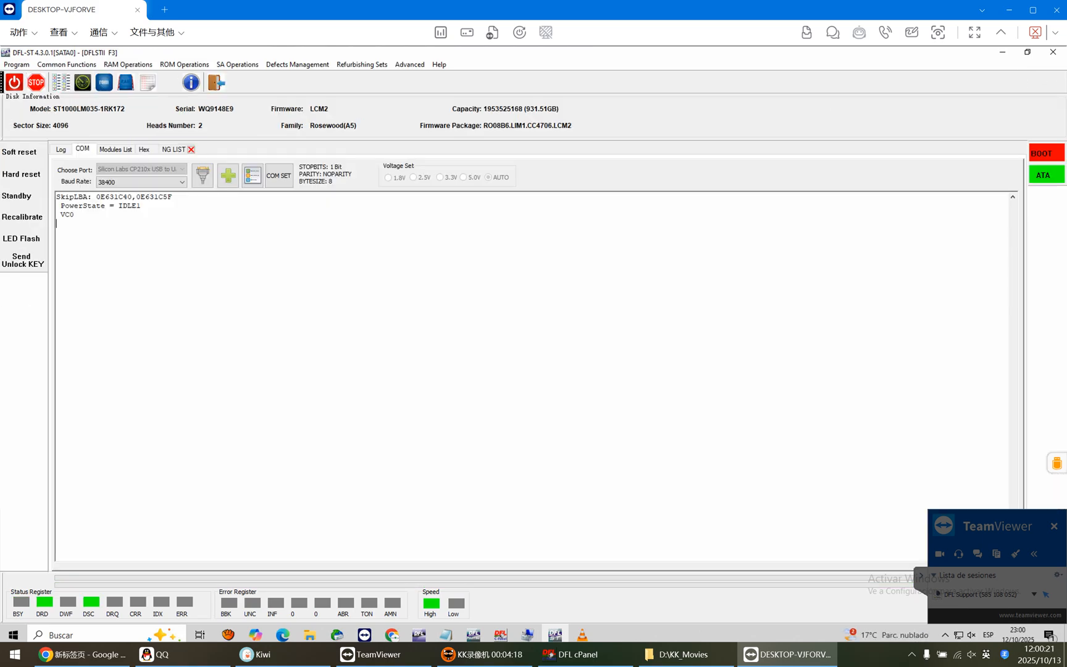
key(ctrl+z)
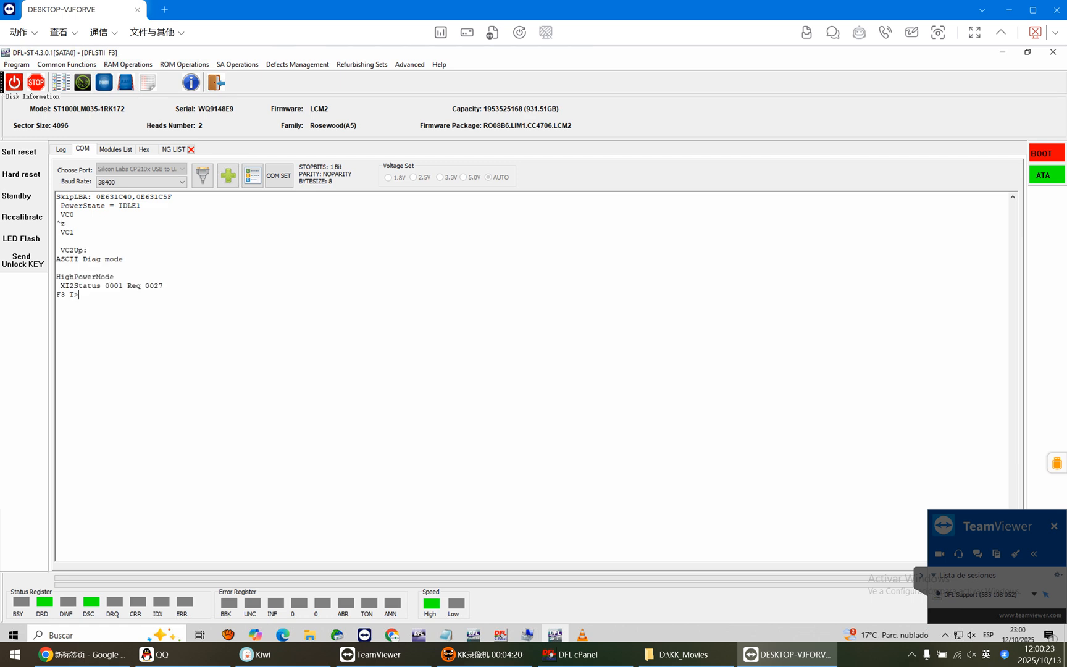
key(ctrl+t)
Initialize the drive ID over ATA with Disable Vacant Active enabled, and check the operation log.
click(298, 65)
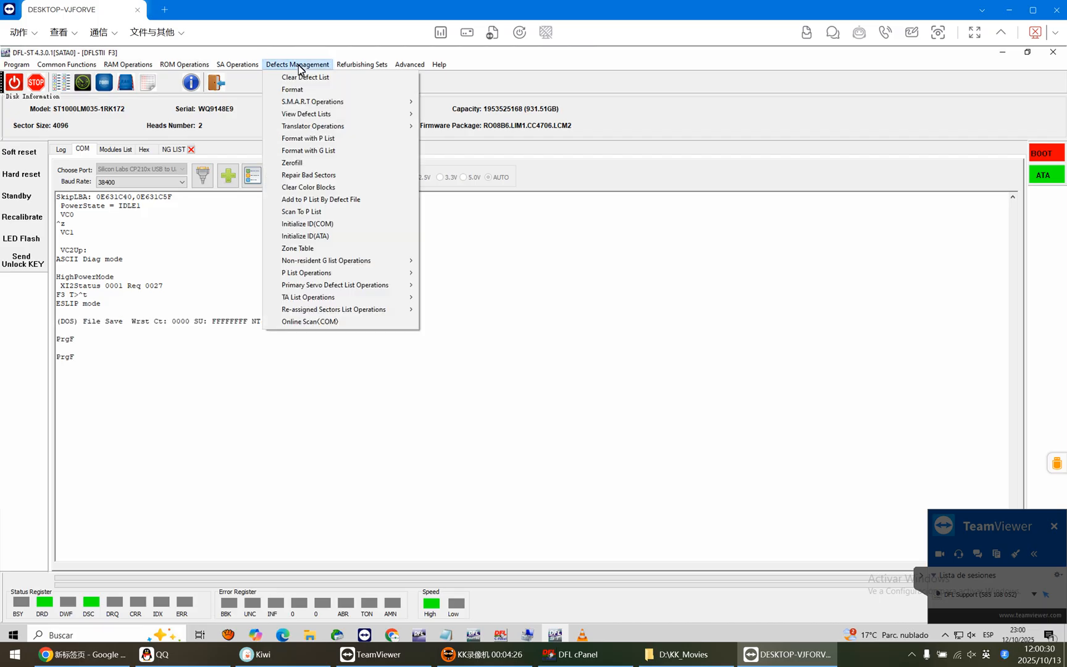
click(320, 238)
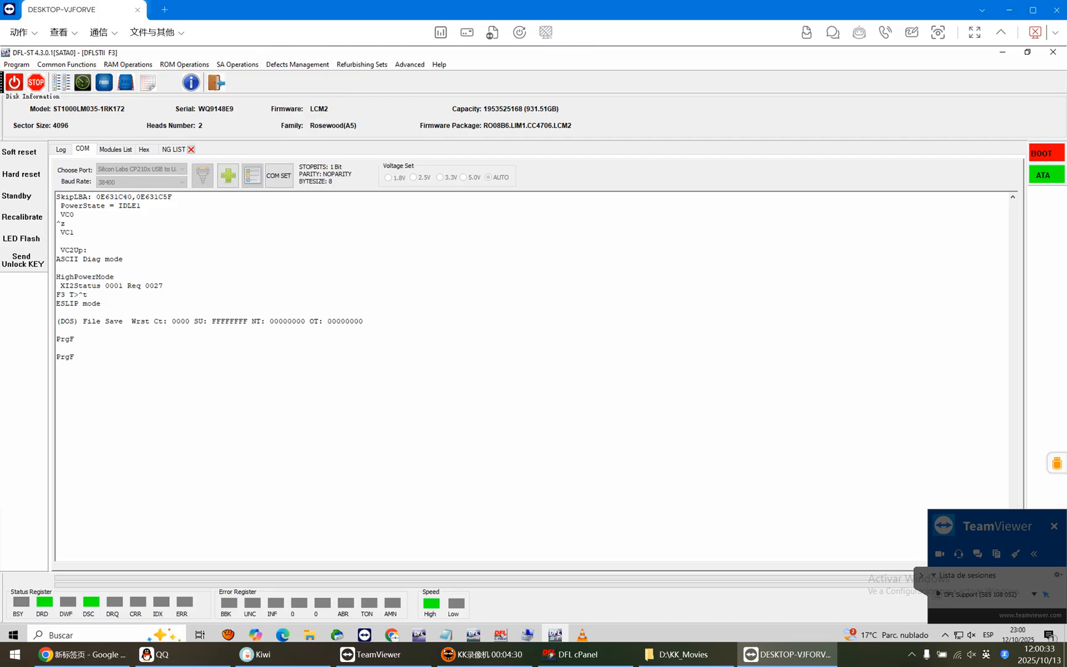
click(446, 289)
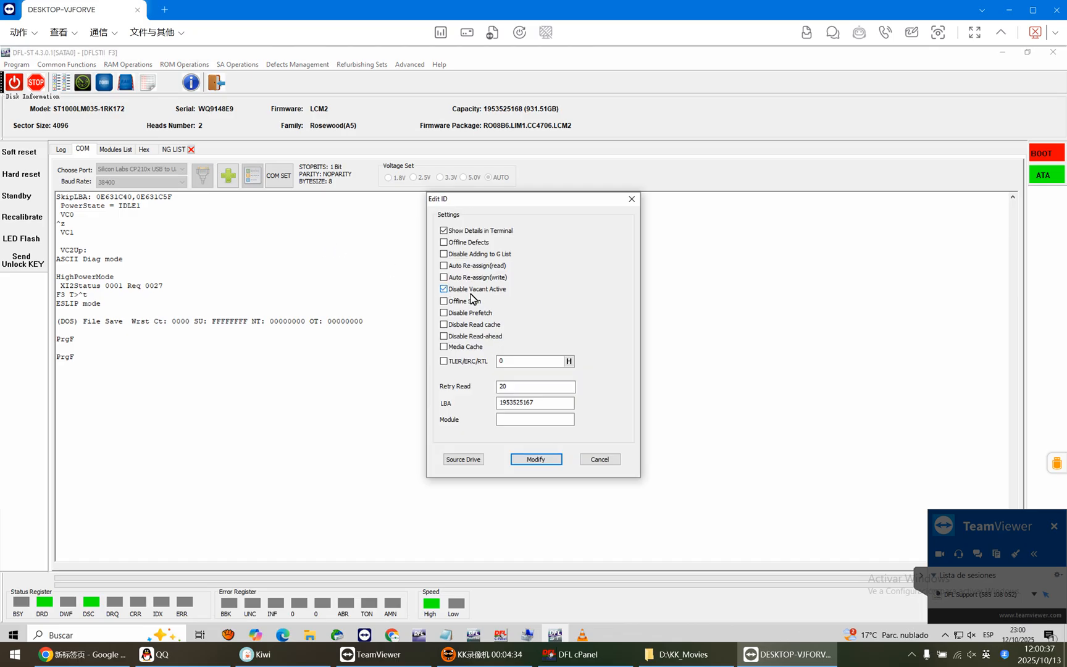
click(536, 459)
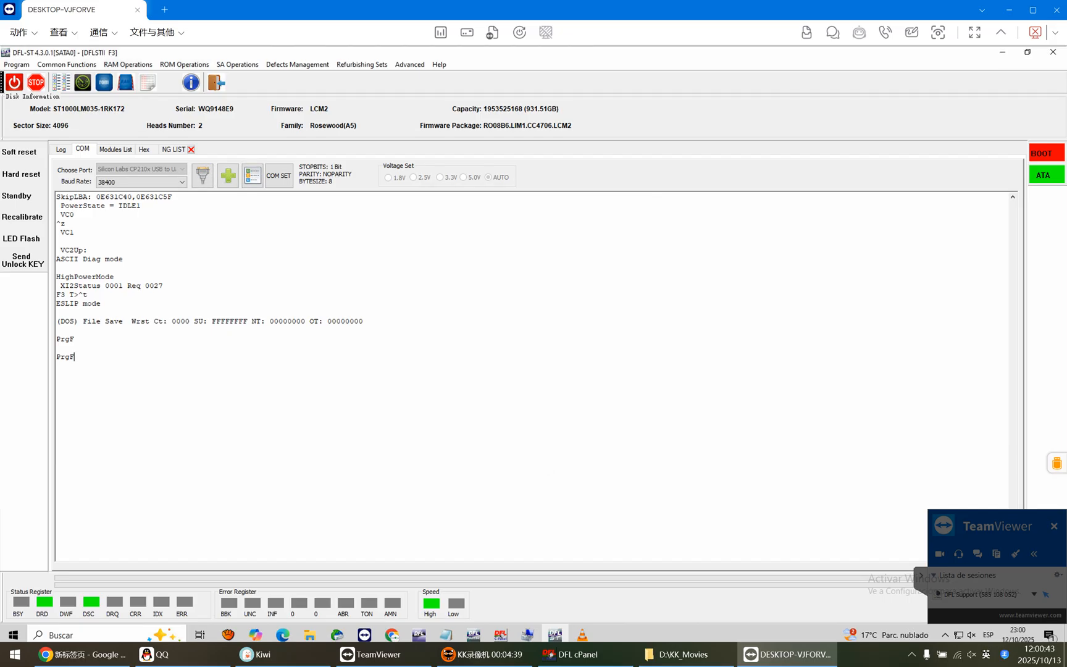
click(62, 152)
click(81, 150)
Open the partial sector access repair from the translator operations and start the process in LM mode.
click(297, 65)
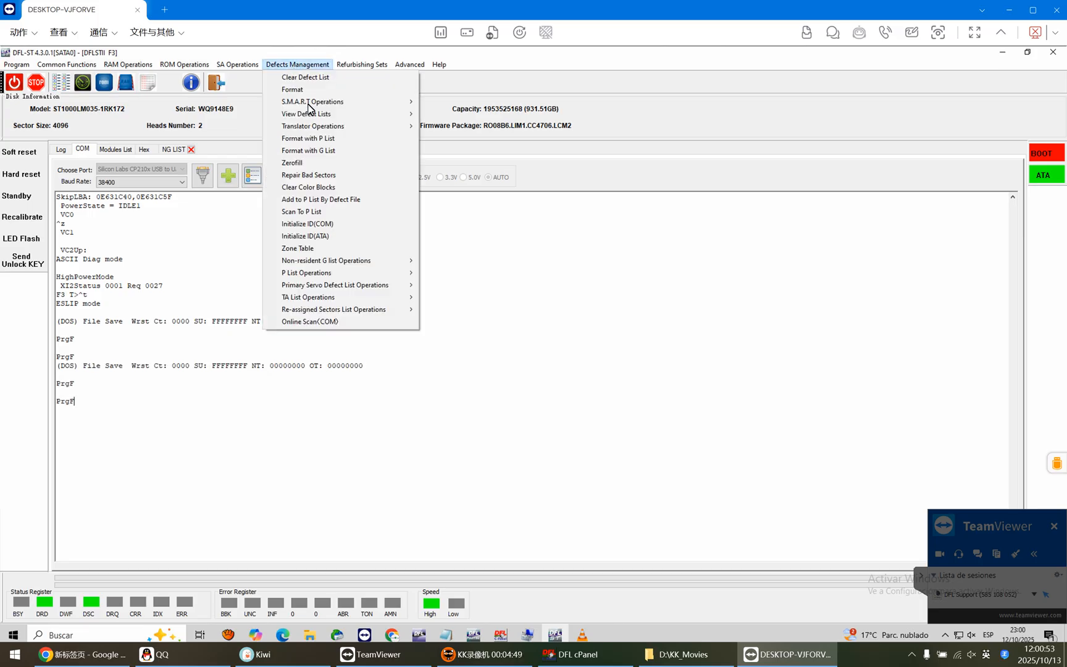
mouse_move(318, 128)
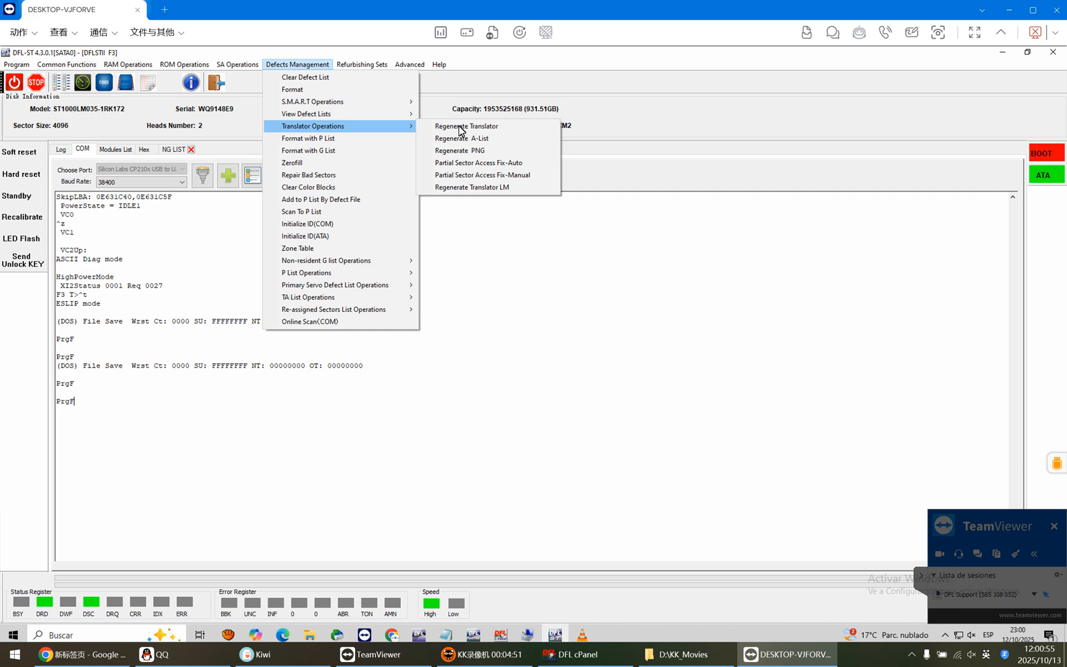
click(471, 187)
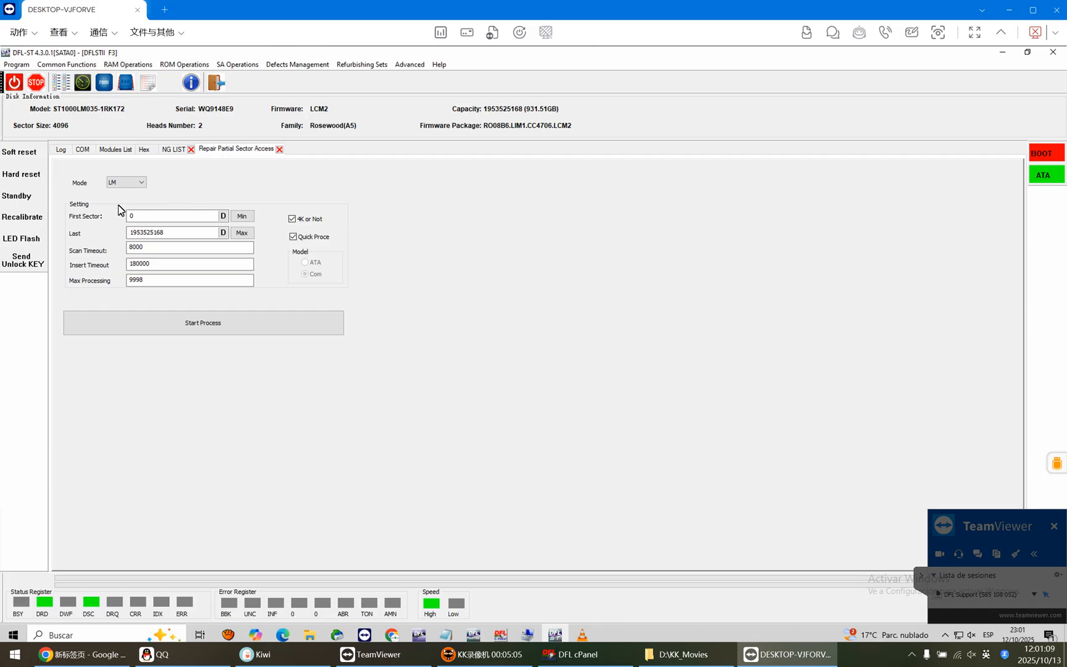
click(224, 325)
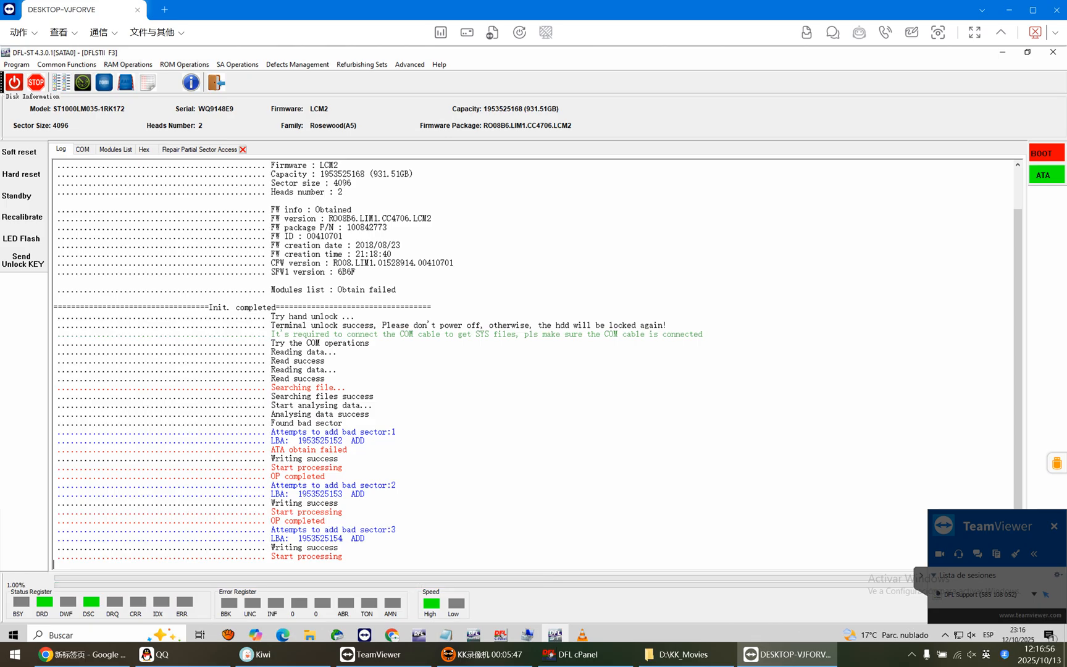
Examine the LBAs of the bad sectors being added in the repair log.
drag(342, 538, 298, 529)
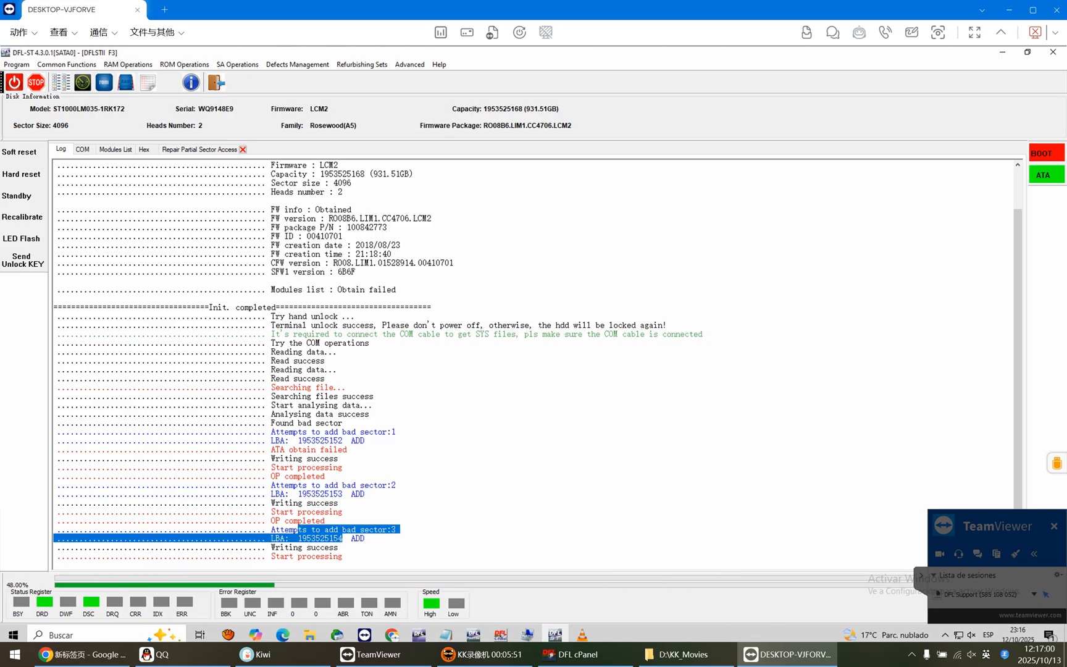
click(321, 440)
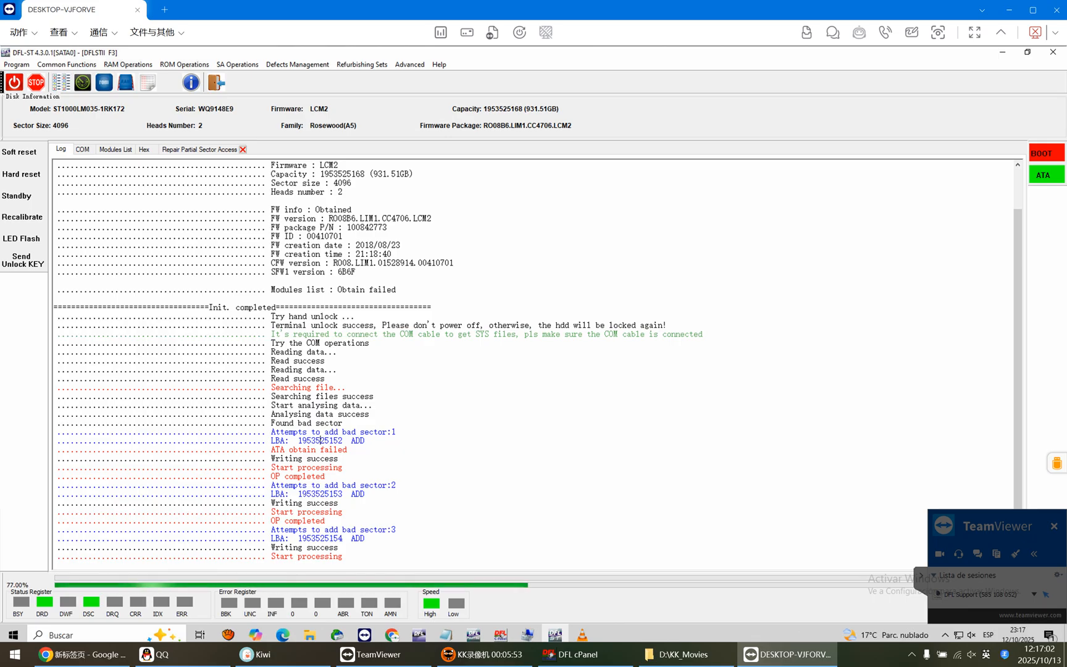